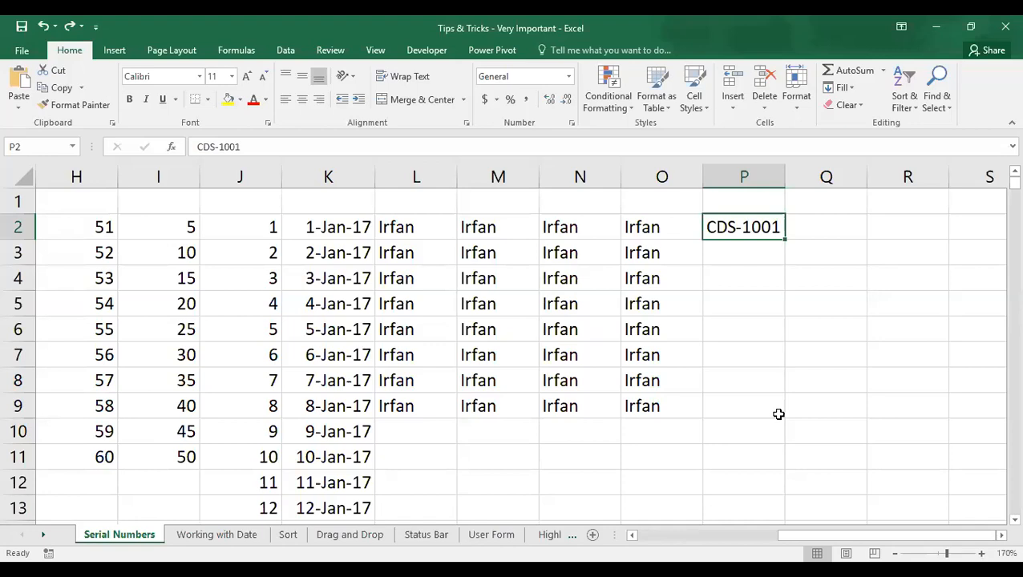
Open the Working with Date sheet and check how far the Date column extends before returning to the first empty Day cell
click(232, 537)
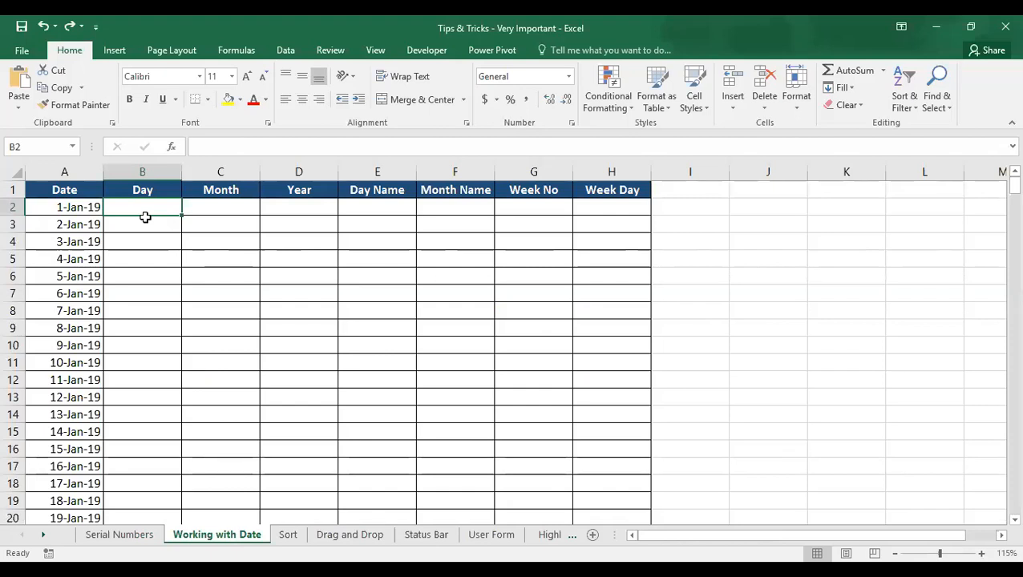
key(Left)
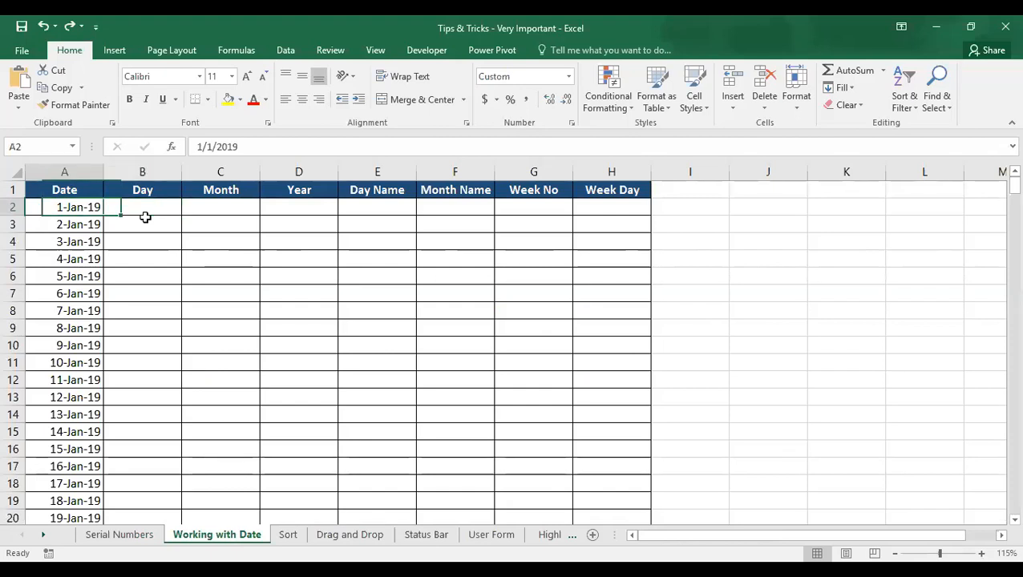
key(ctrl+Down)
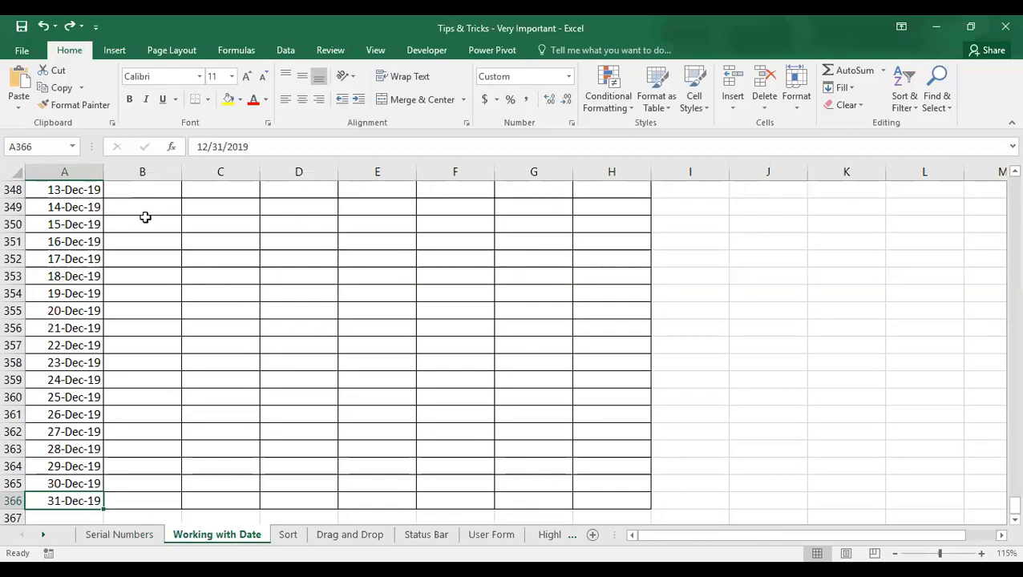
key(ctrl+Up)
key(Right)
key(Down)
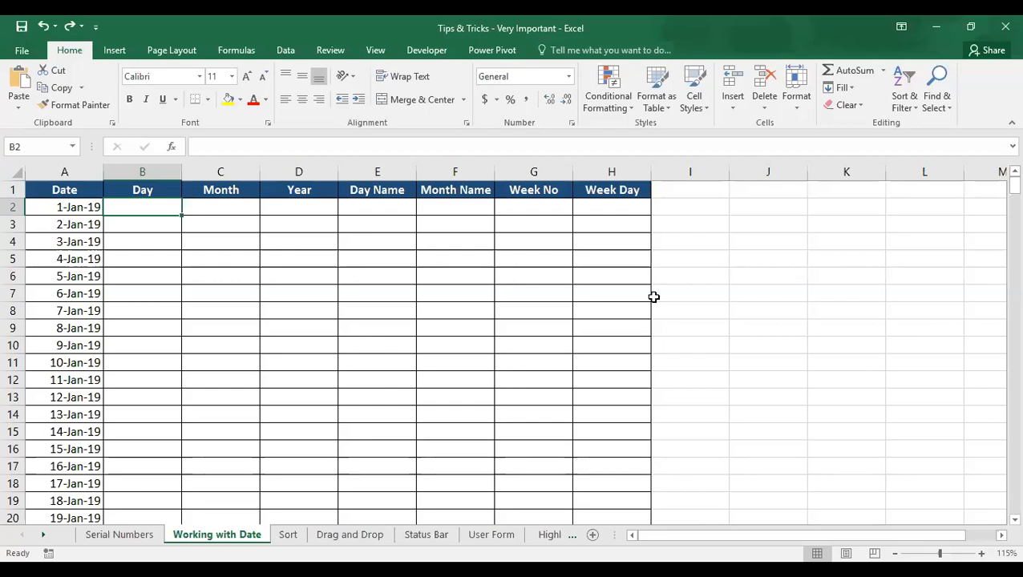
Begin a formula in cell B2 with =d to list the functions starting with that letter
text(=)
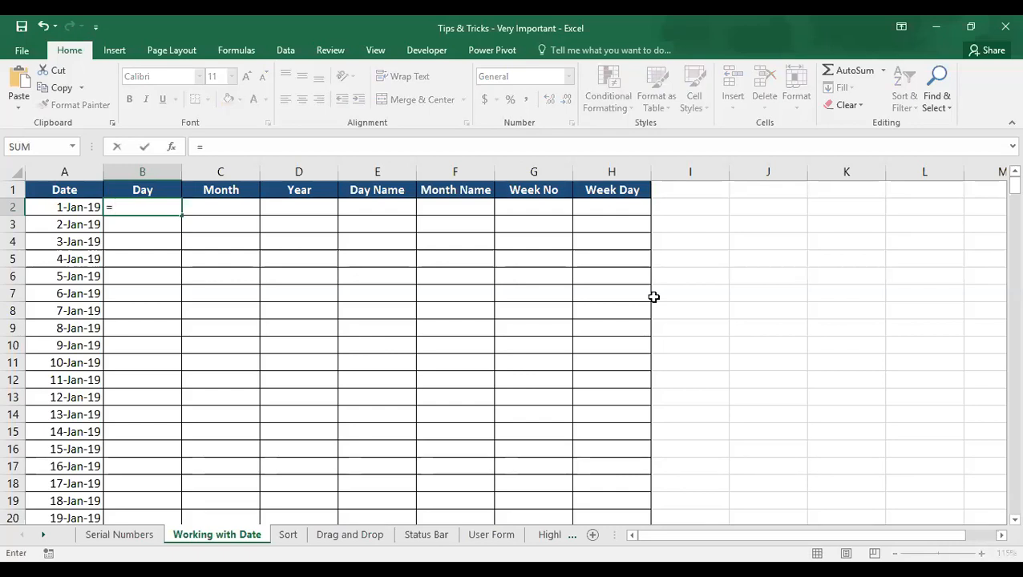
text(da)
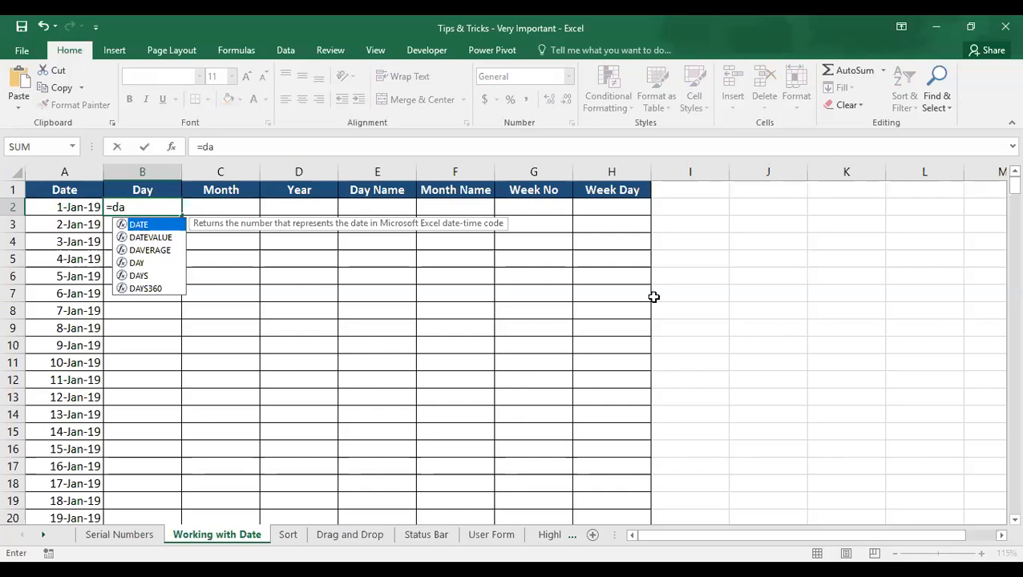
key(BackSpace)
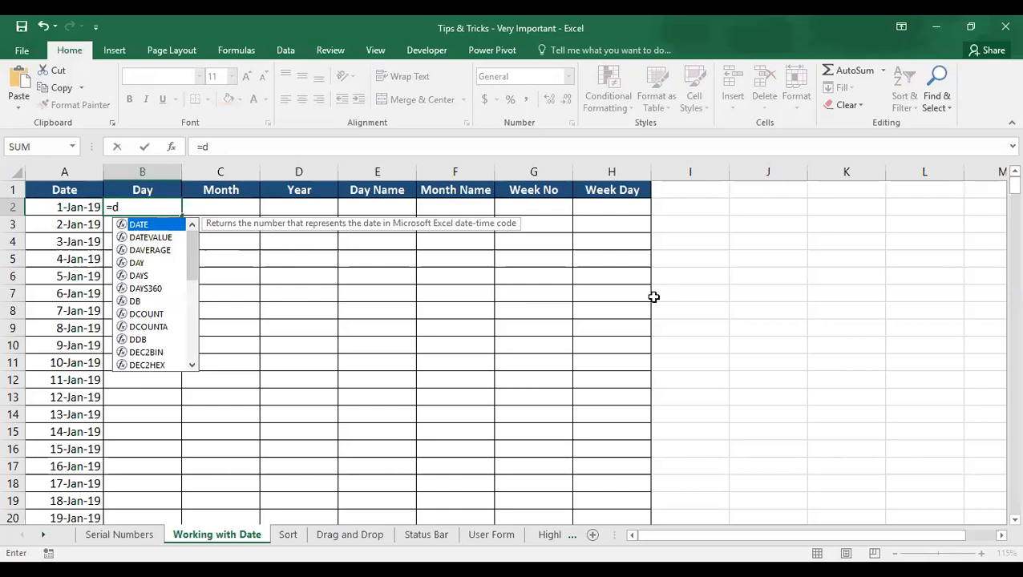
click(144, 266)
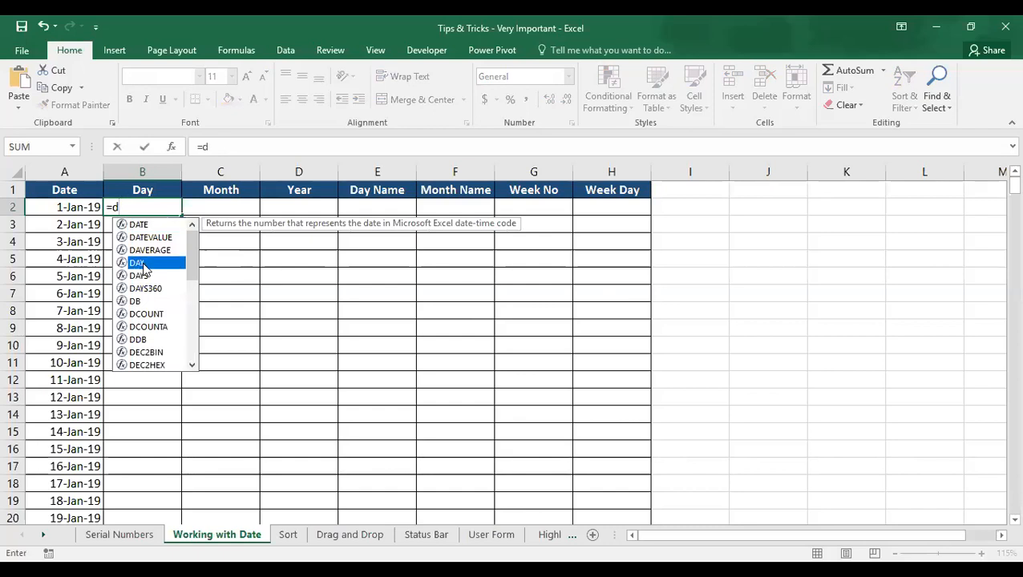
double_click(144, 265)
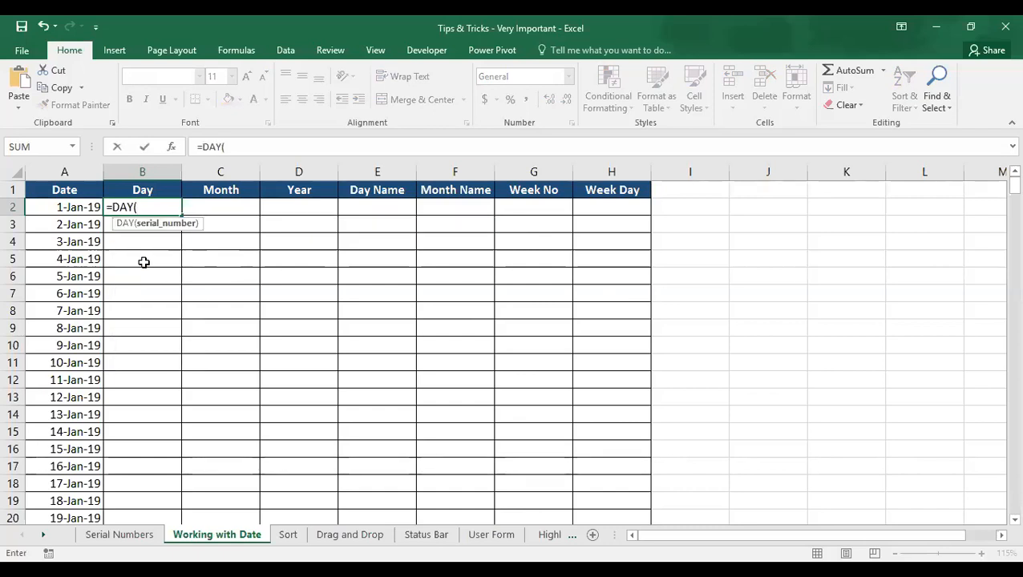
key(BackSpace)
key(BackSpace)
key(BackSpace)
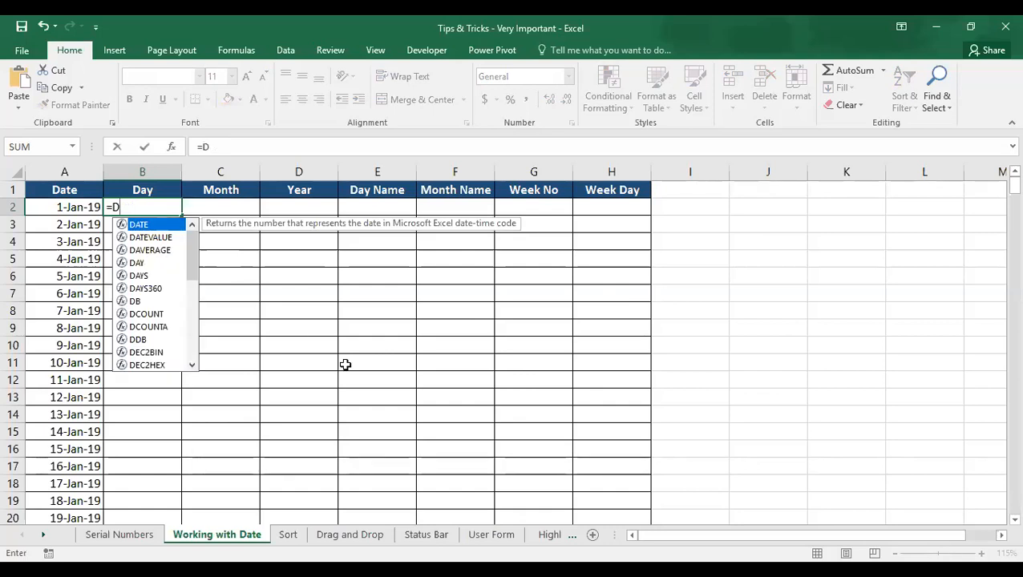
Complete the formula in cell B2 with the DAY function referencing the date in A2, as =DAY(A2)
key(Down)
key(Down)
key(Down)
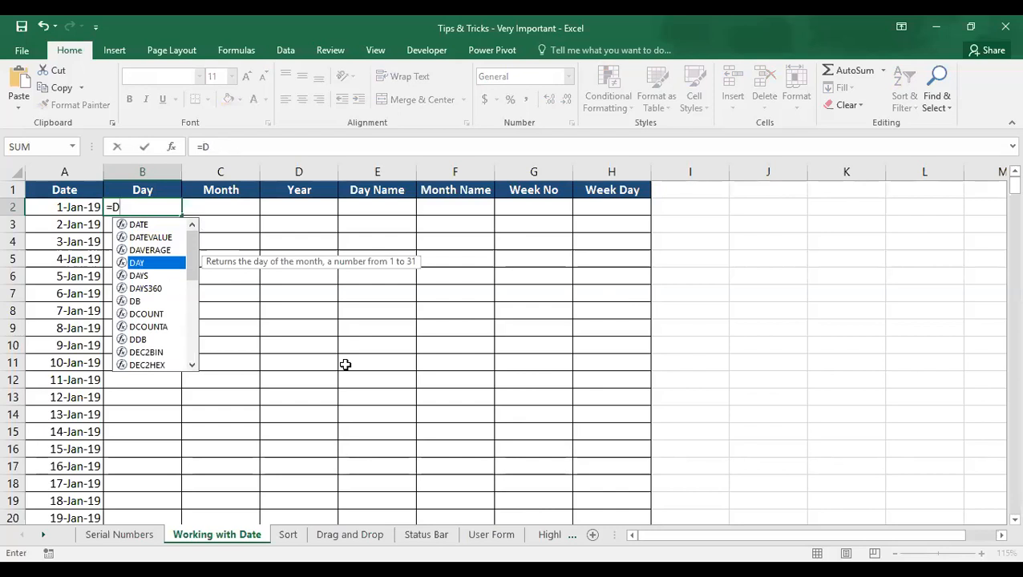
key(Tab)
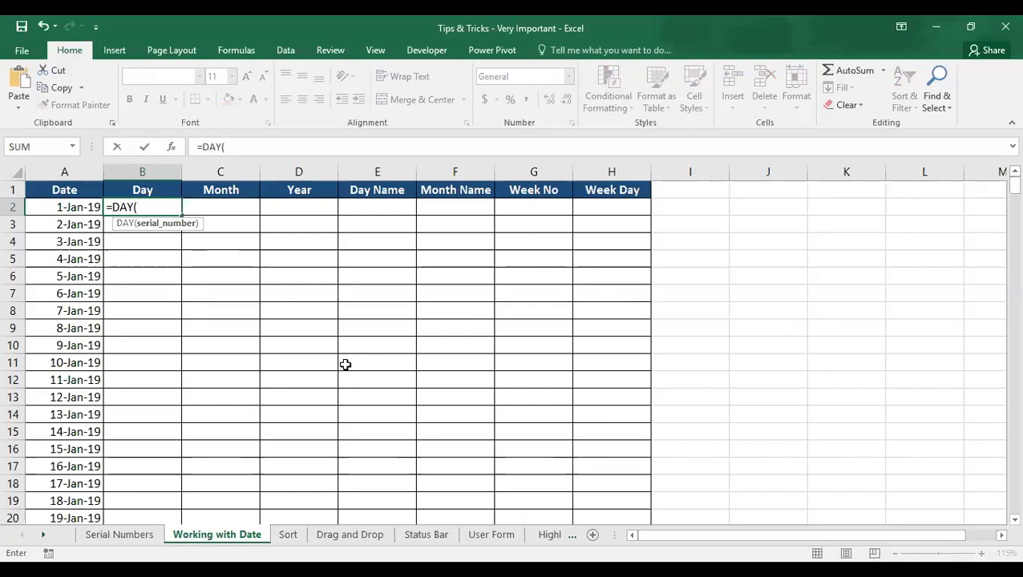
click(71, 207)
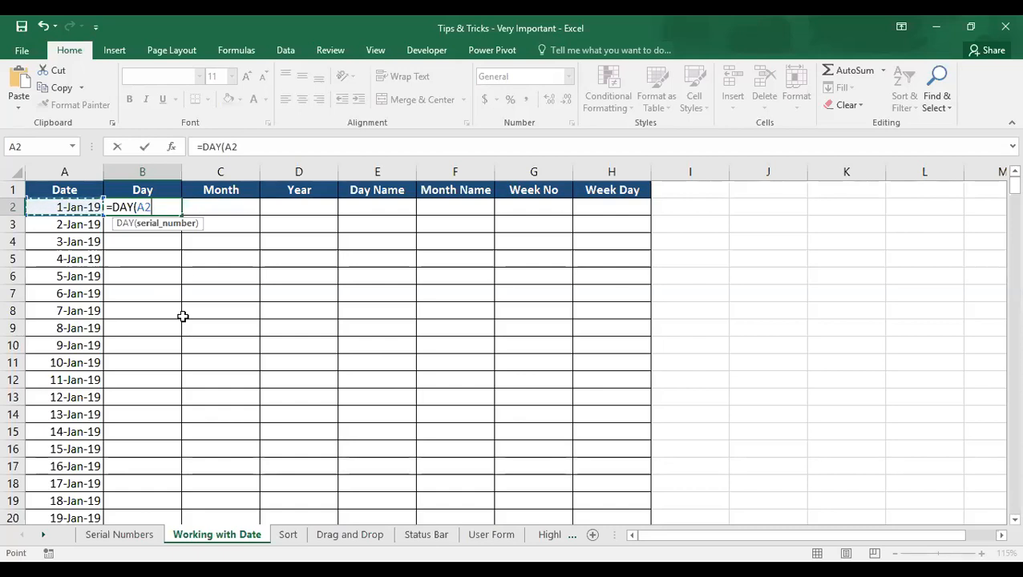
text())
key(BackSpace)
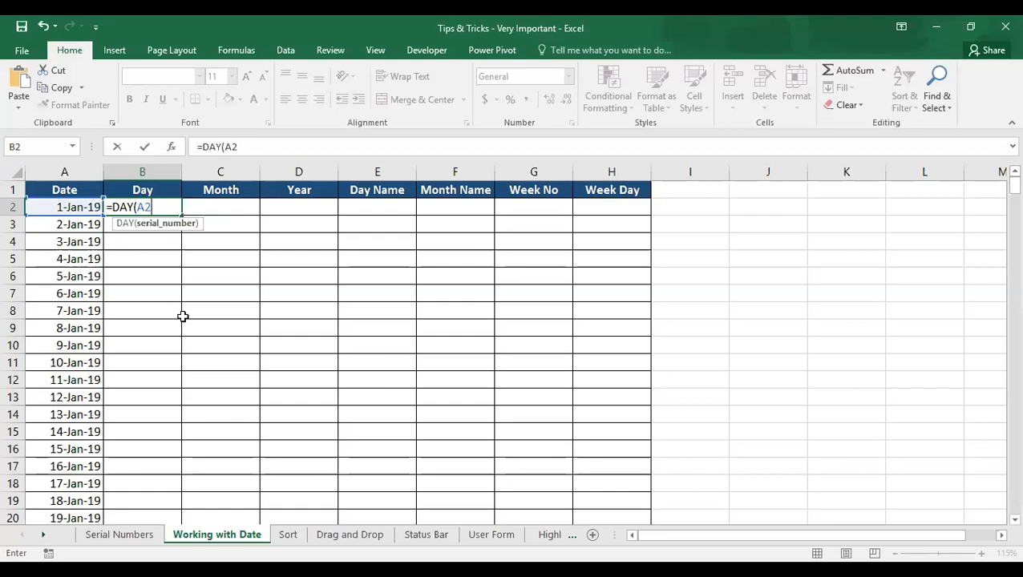
key(Return)
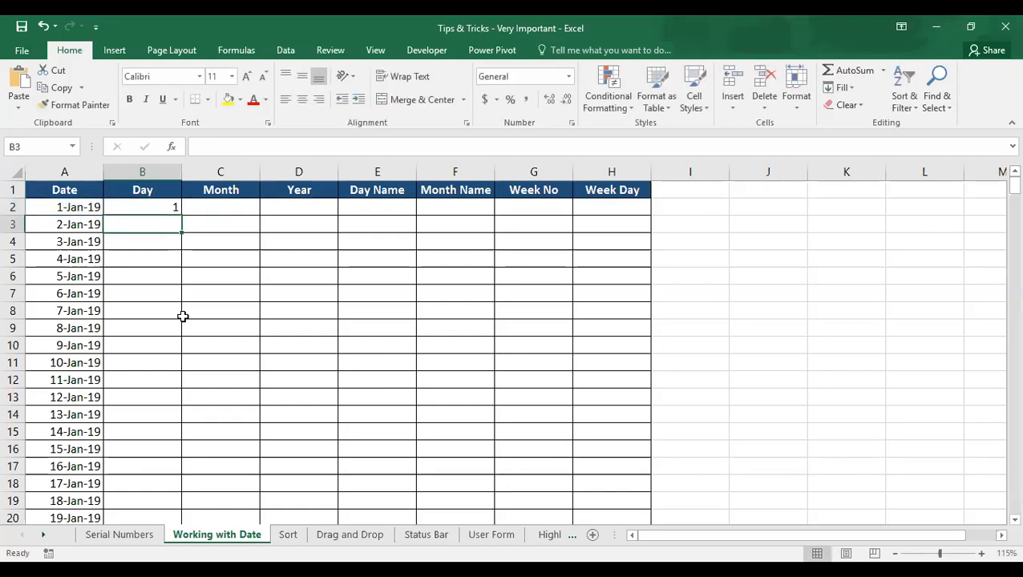
Fill the DAY formula from B2 down the whole Day column and check its last row
click(157, 204)
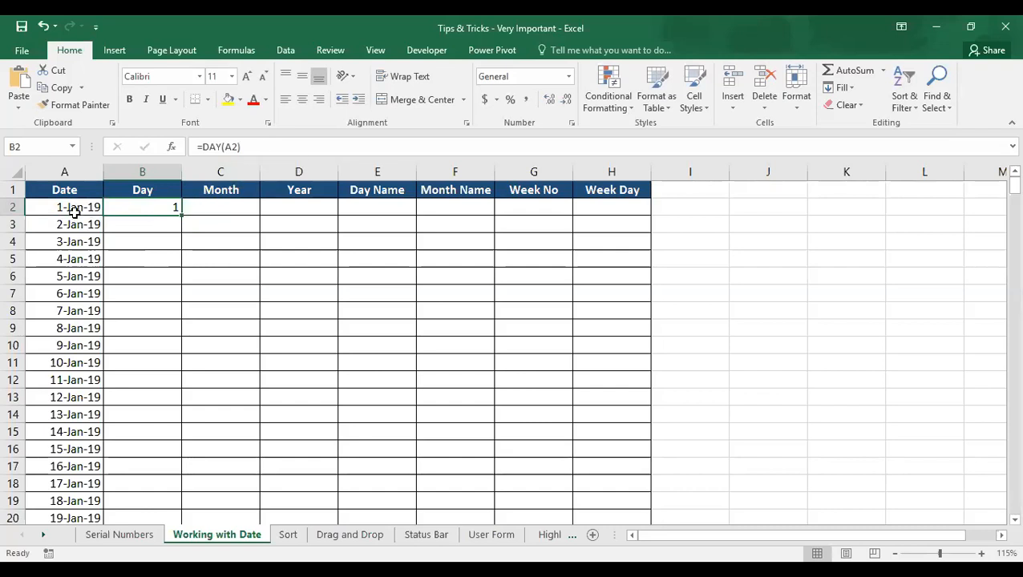
double_click(181, 214)
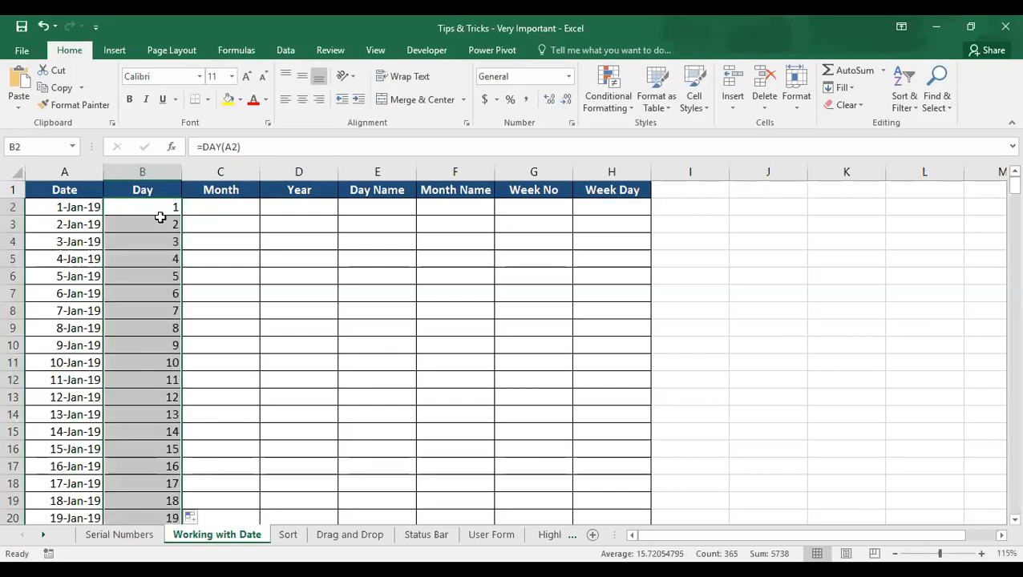
click(158, 220)
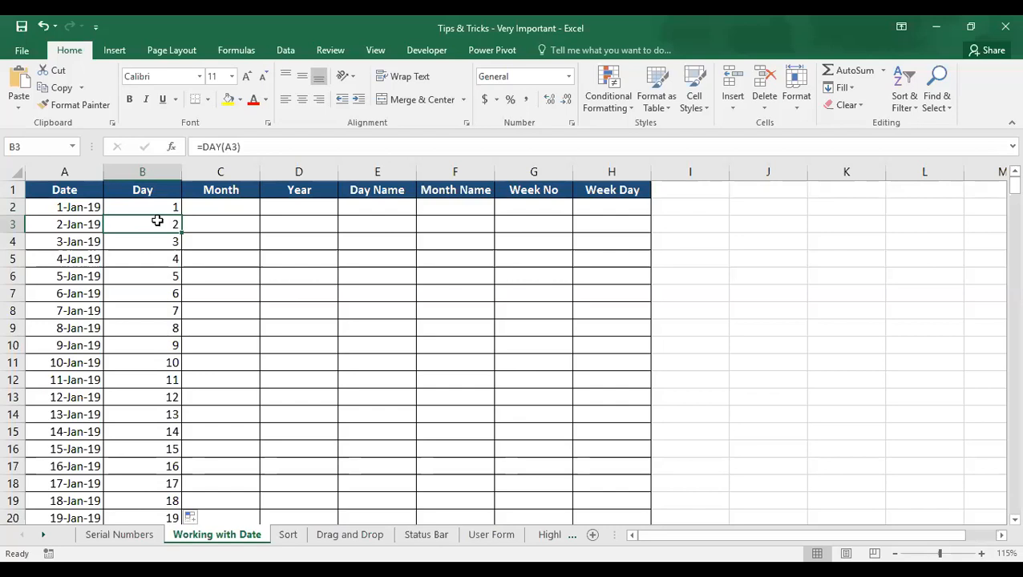
key(ctrl+Down)
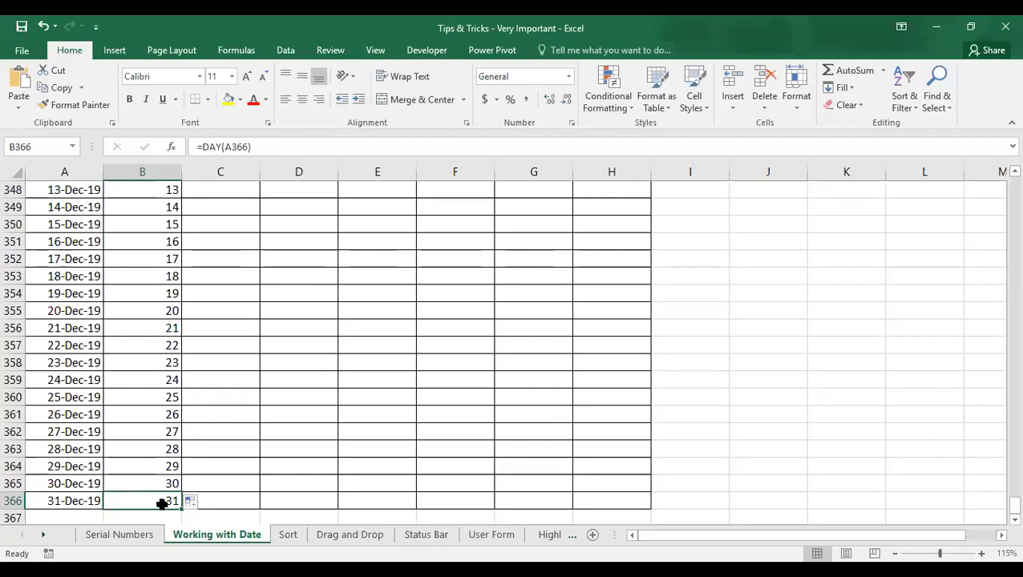
key(ctrl+Up)
key(Down)
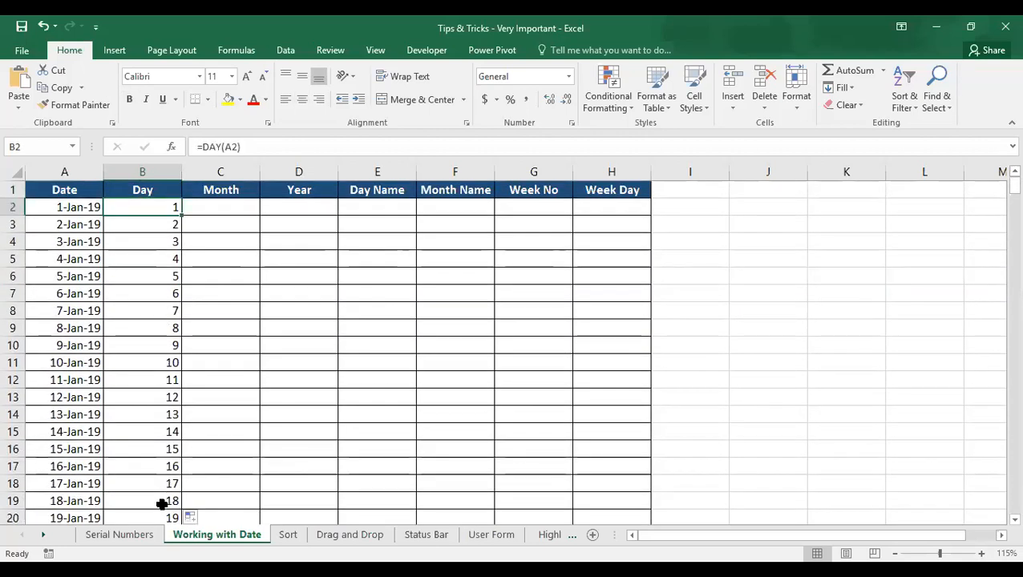
Enter the formula =MONTH(A2) in cell C2 under the Month header
key(Right)
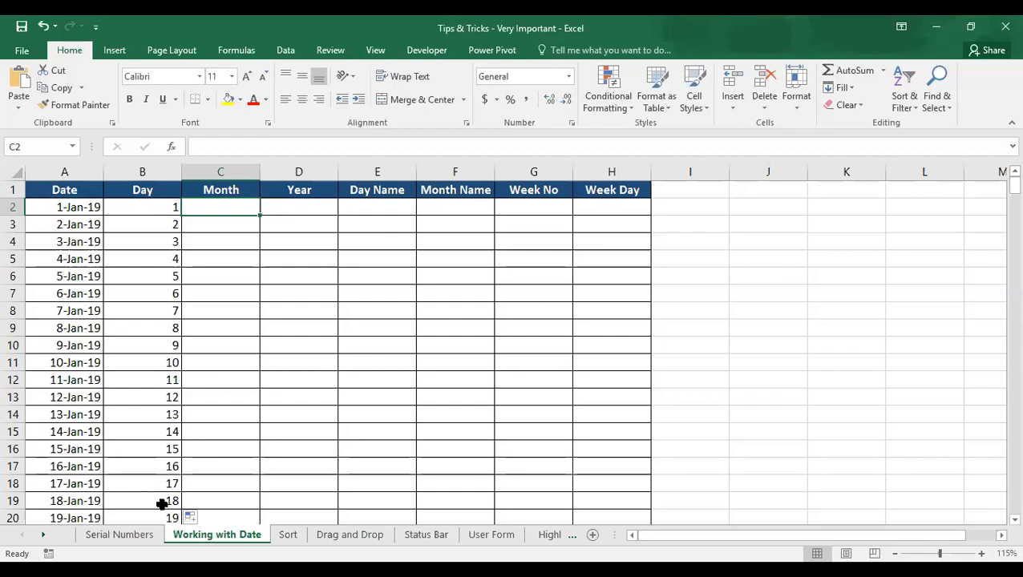
key(Up)
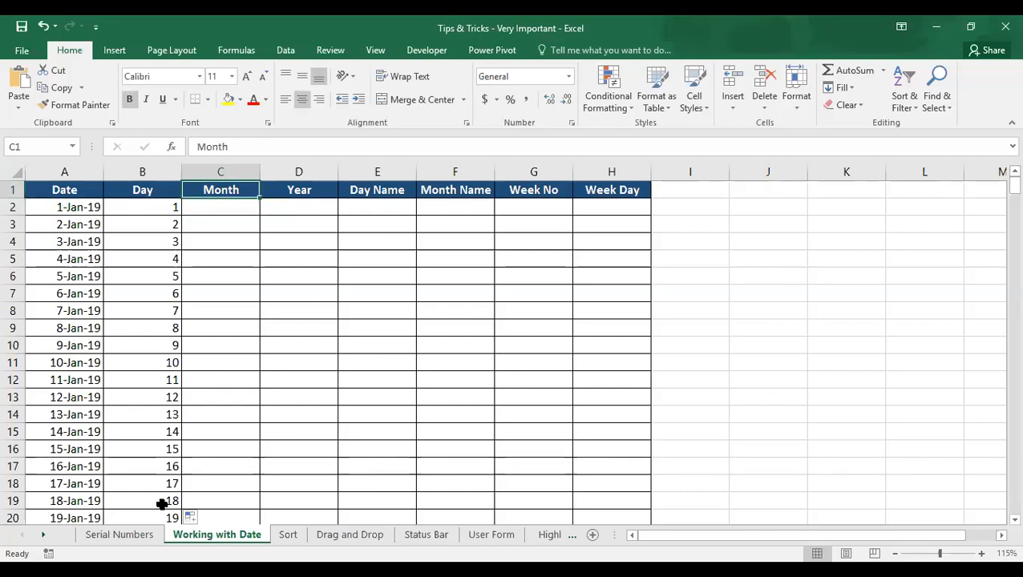
key(Down)
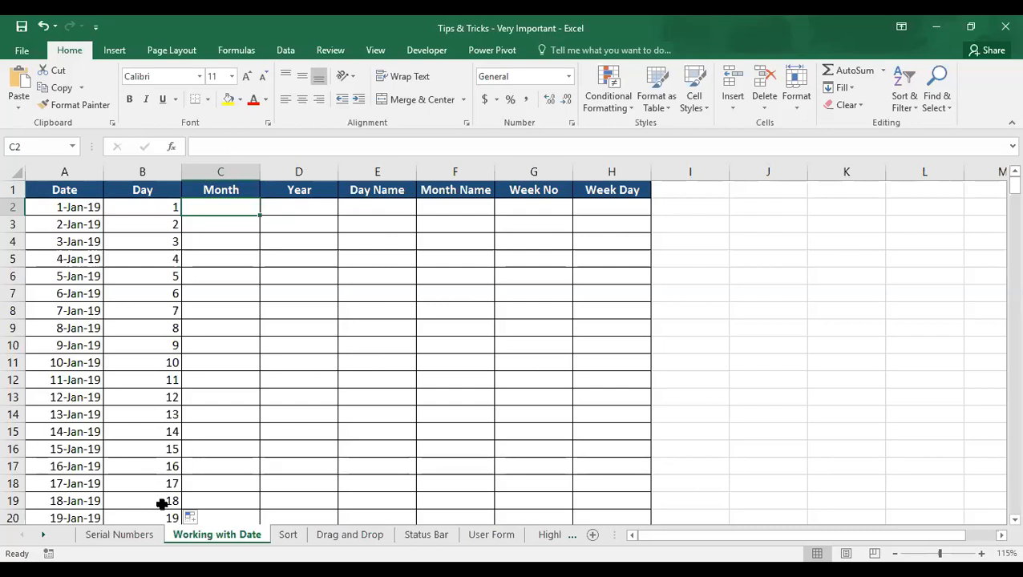
text(=)
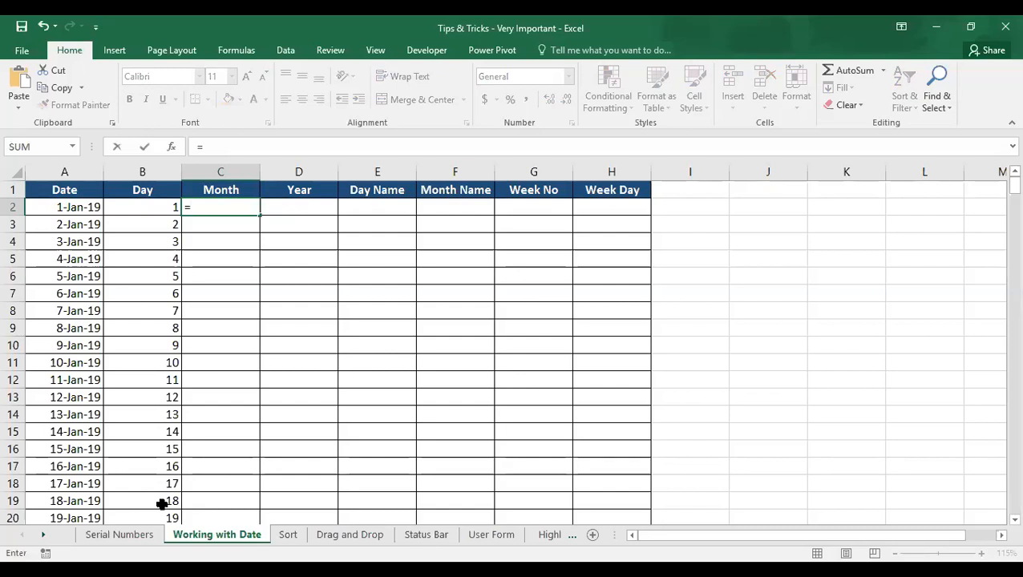
text(mo)
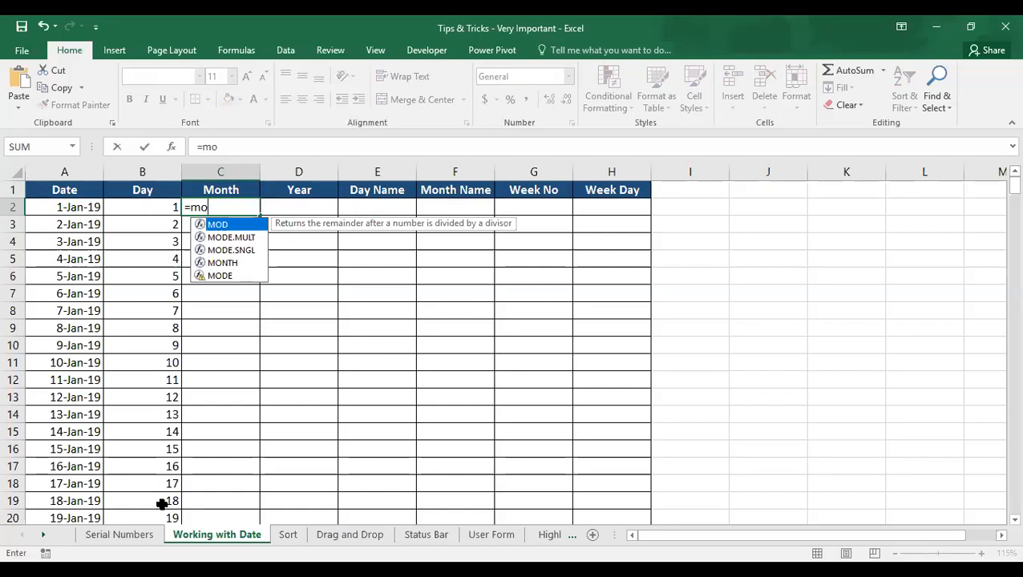
key(Down)
key(Down)
key(Down)
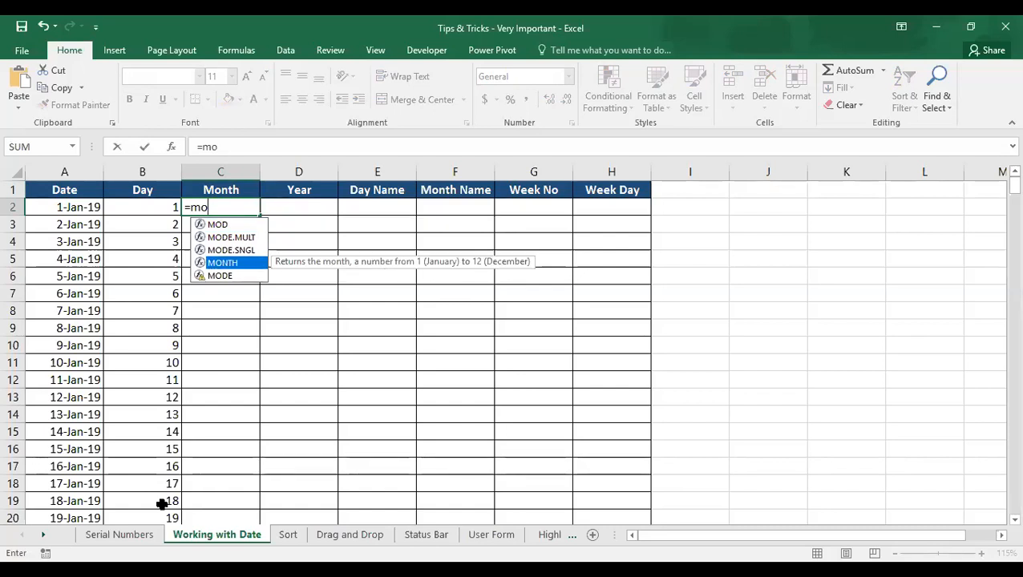
key(Tab)
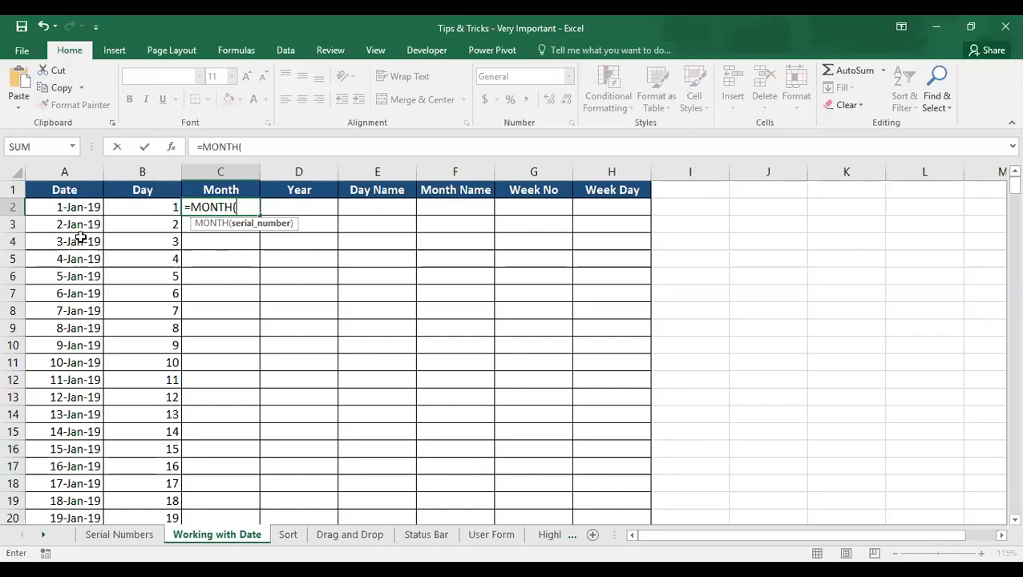
click(82, 209)
key(Return)
Fill the MONTH formula from C2 down the whole Month column
key(Up)
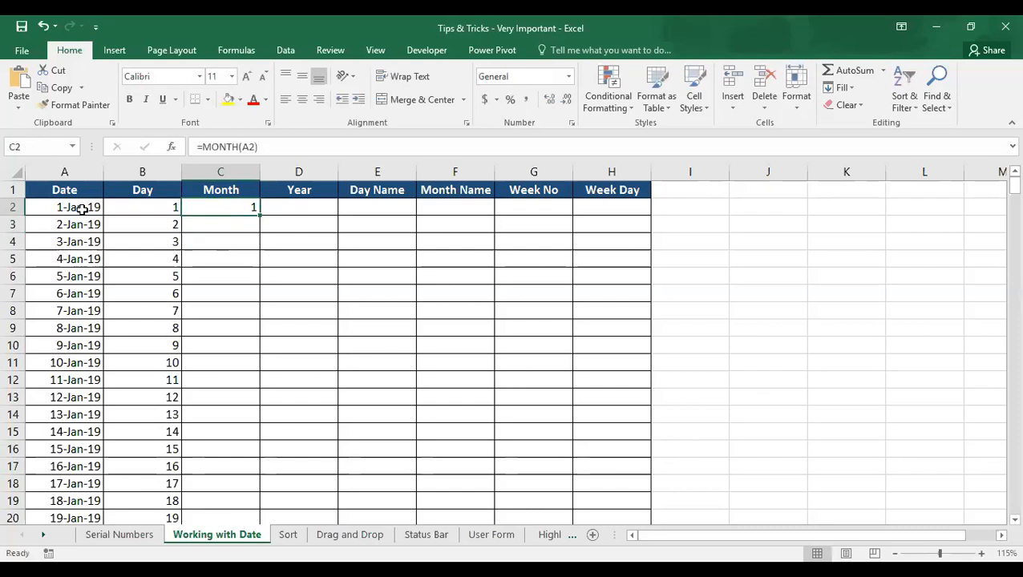
double_click(261, 215)
click(211, 239)
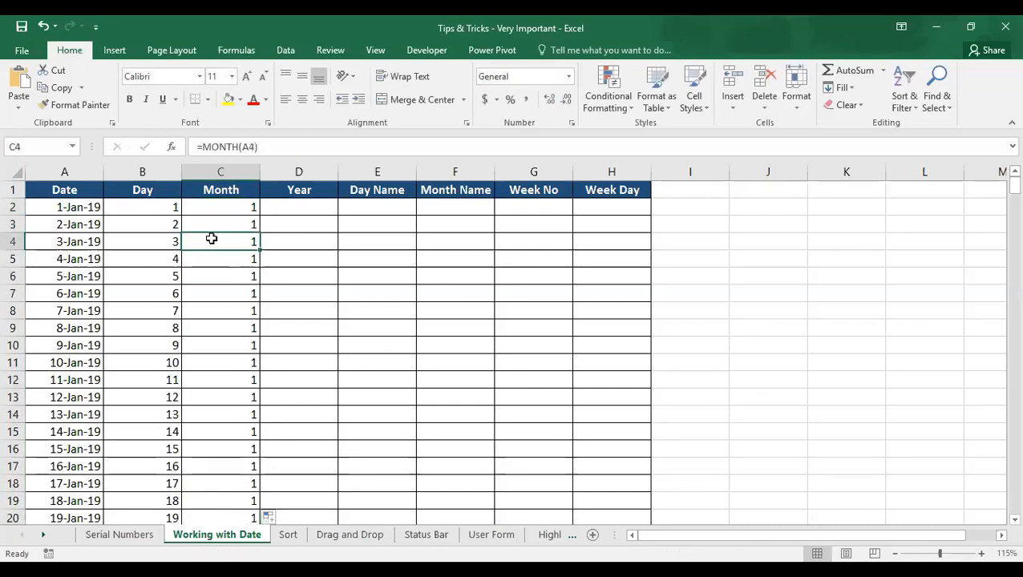
Examine the Month column row by row through several months, comparing the month numbers with the dates
key(Down)
key(Down)
key(Down)
key(Down)
key(Down)
key(Down)
key(Down)
key(Down)
key(Down)
key(Down)
key(Down)
key(Down)
key(Down)
key(Down)
key(Down)
key(Down)
key(Down)
key(Down)
key(Down)
key(Down)
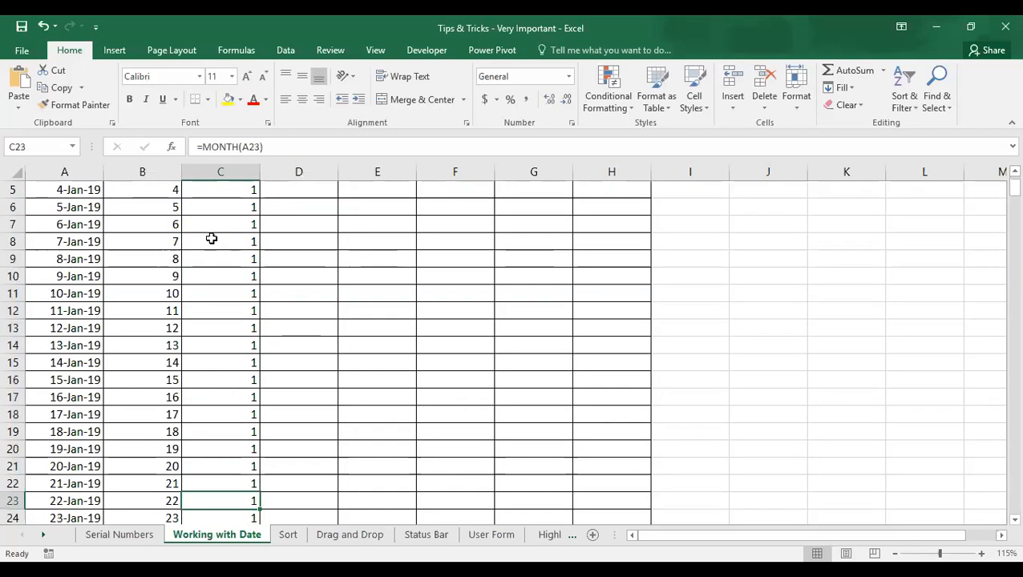
key(Down)
key(Down)
key(Down)
key(Down)
key(Down)
key(Down)
key(Down)
key(Down)
key(Down)
key(Down)
key(Down)
key(Down)
key(Down)
key(Down)
key(Down)
key(Down)
key(Down)
key(Down)
key(Down)
key(Down)
key(Down)
key(Down)
key(Down)
key(Down)
key(Down)
key(Down)
key(Down)
key(Down)
key(Down)
key(Down)
key(Down)
key(Down)
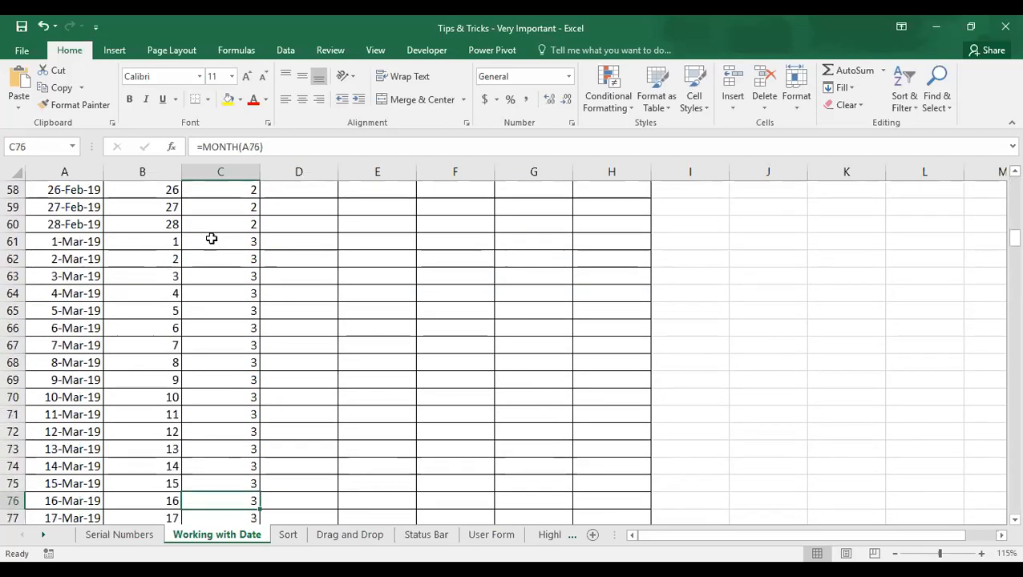
key(ctrl+Up)
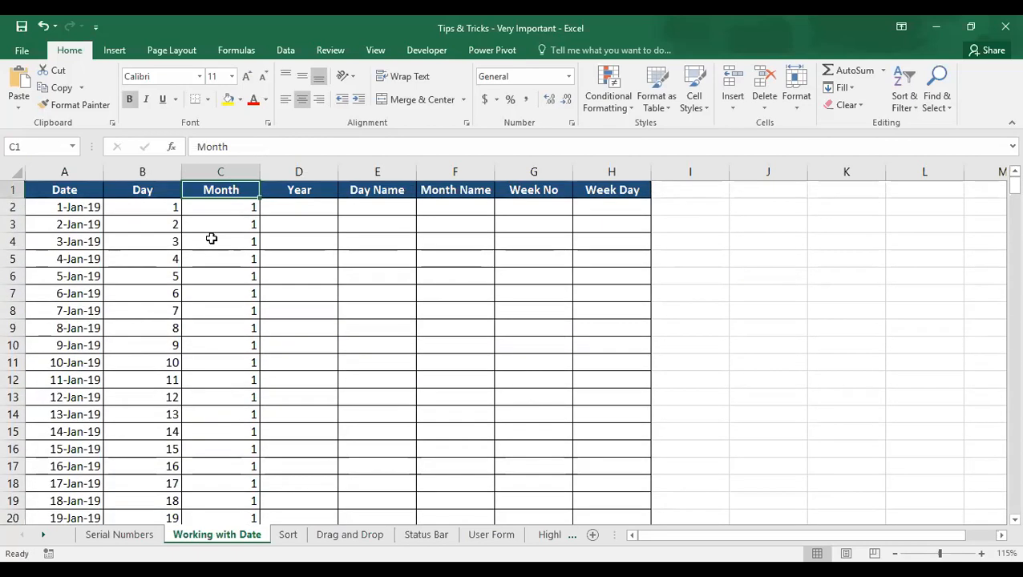
Enter the formula =YEAR(A2) in cell D2 under the Year header
key(Right)
key(Down)
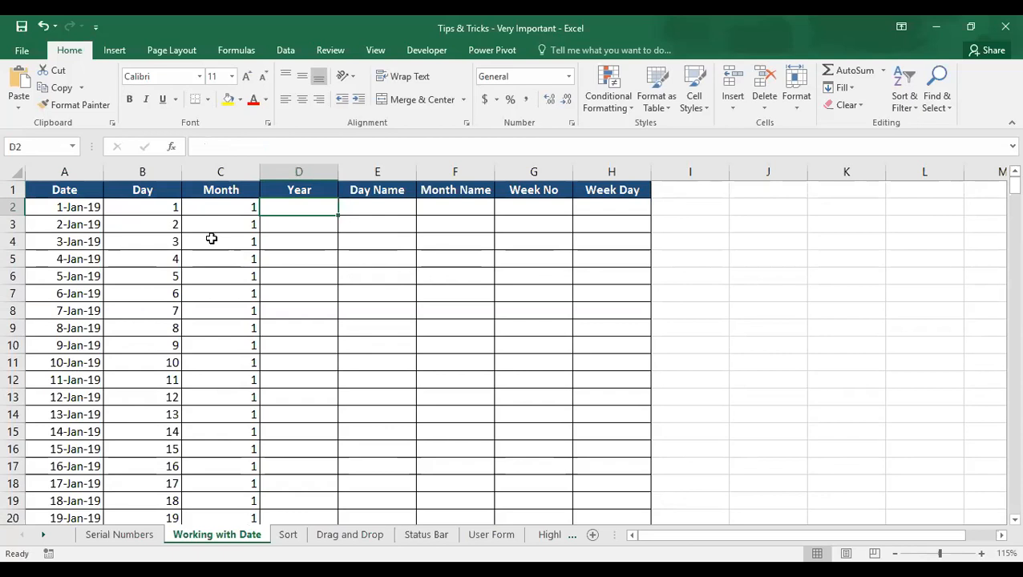
text(=)
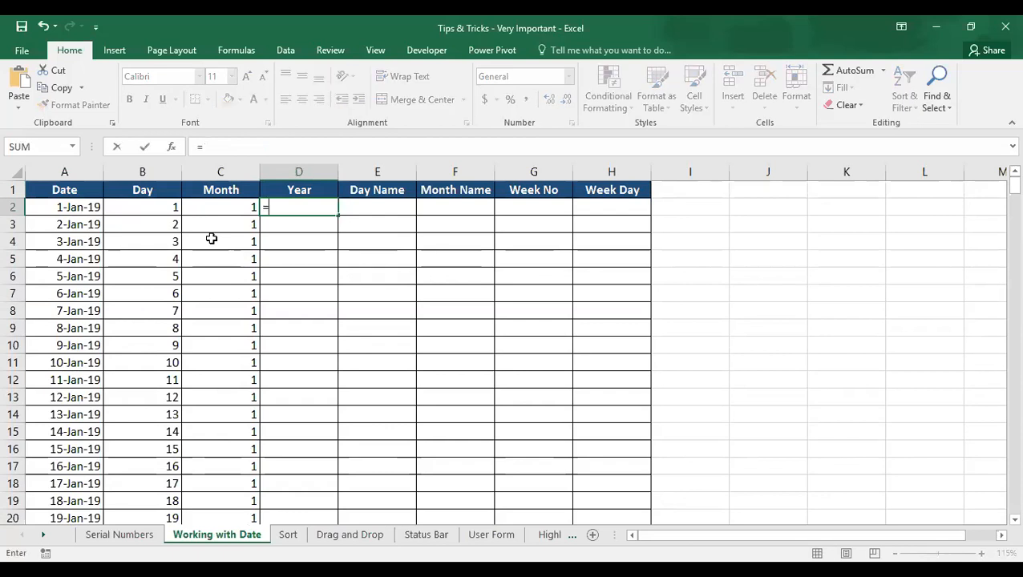
text(yea)
key(Tab)
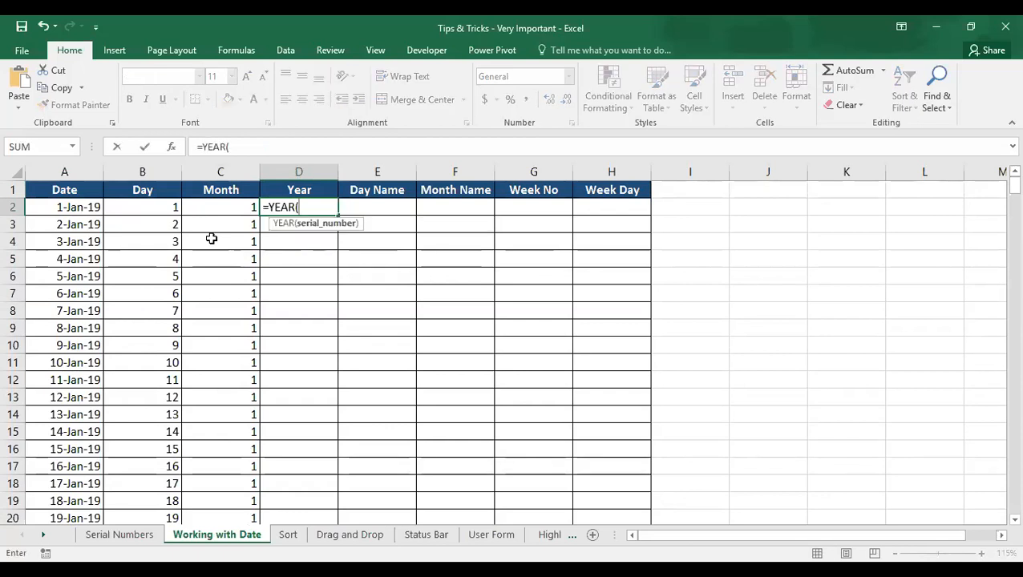
key(Left)
key(Left)
key(Left)
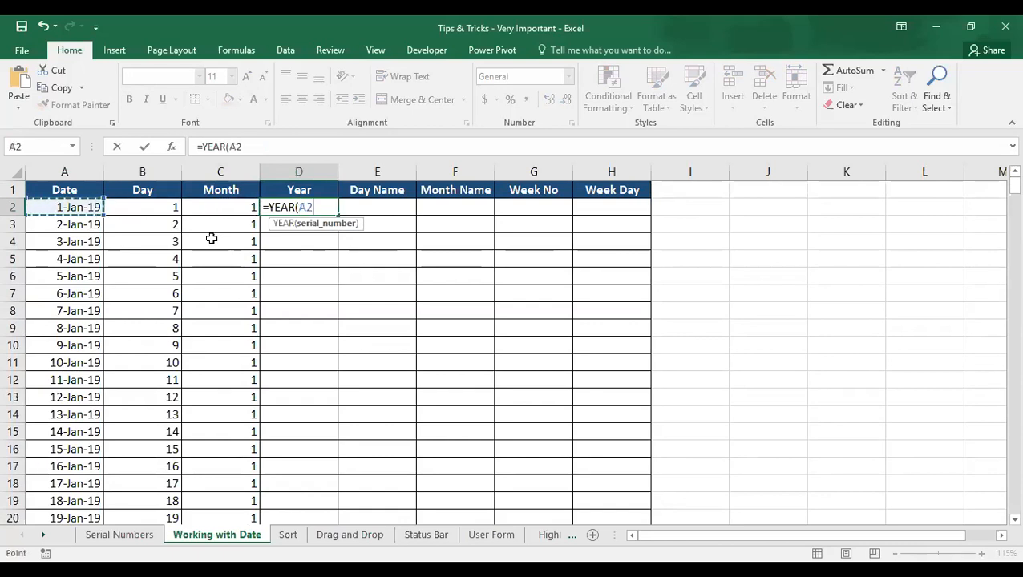
key(Return)
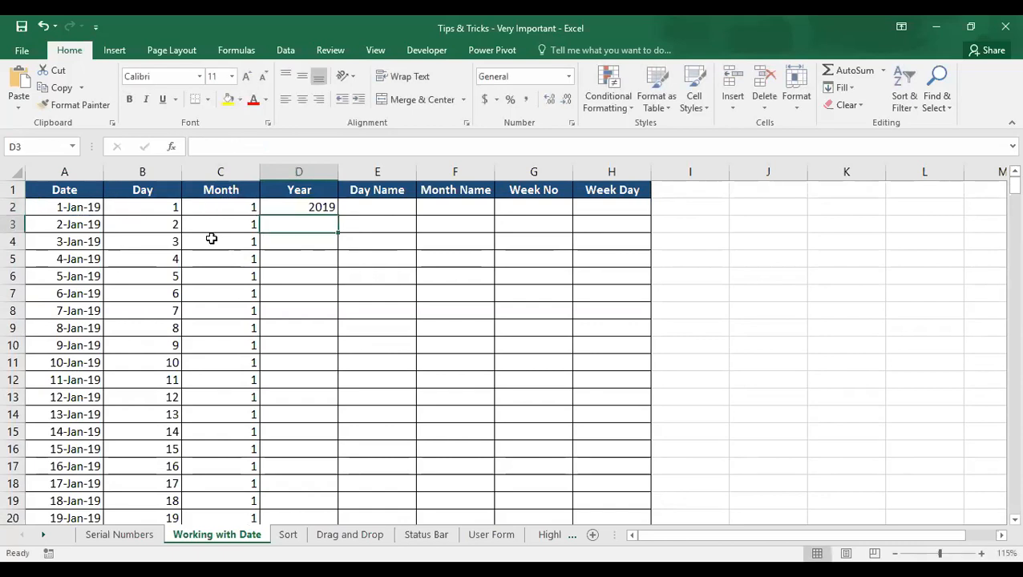
Fill the YEAR formula from D2 down the whole Year column and select cell E2 under Day Name
click(324, 207)
double_click(338, 215)
click(316, 226)
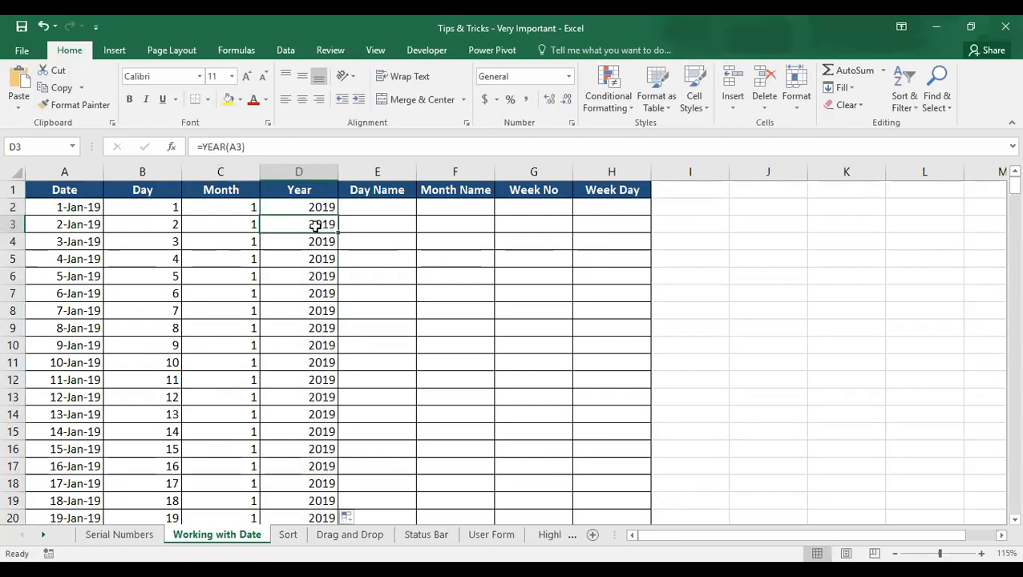
key(Up)
key(Right)
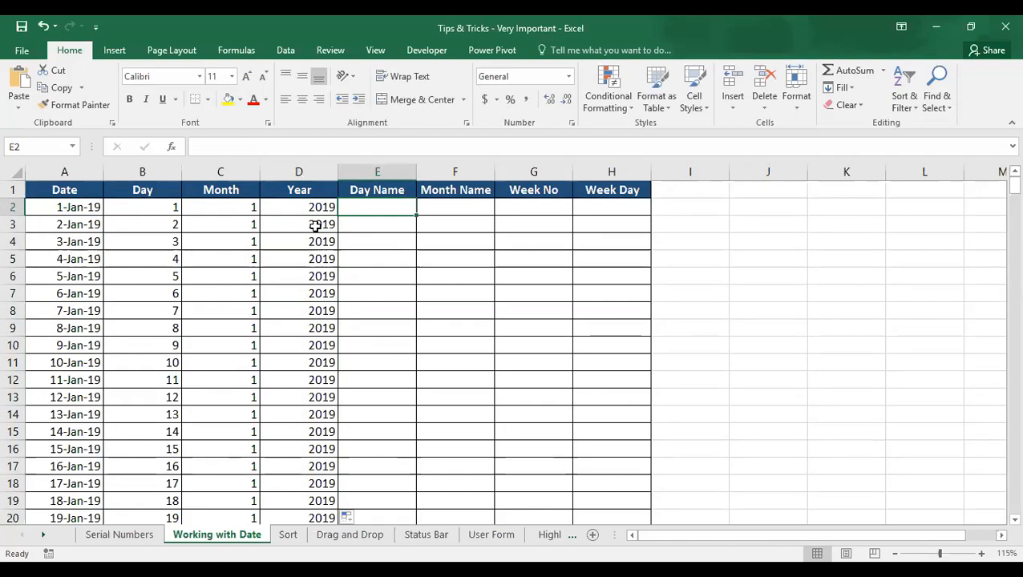
text(=text)
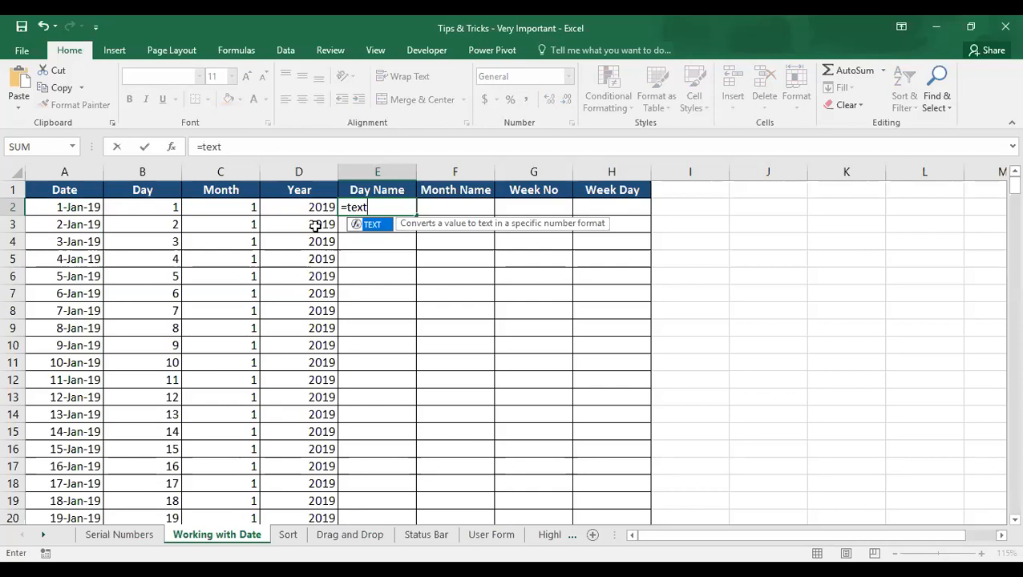
key(Tab)
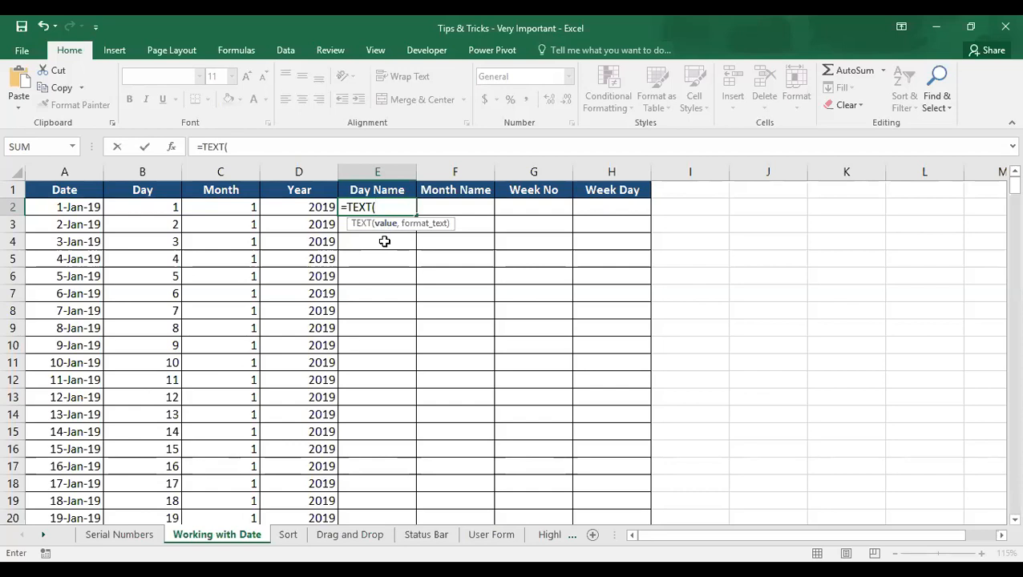
key(Escape)
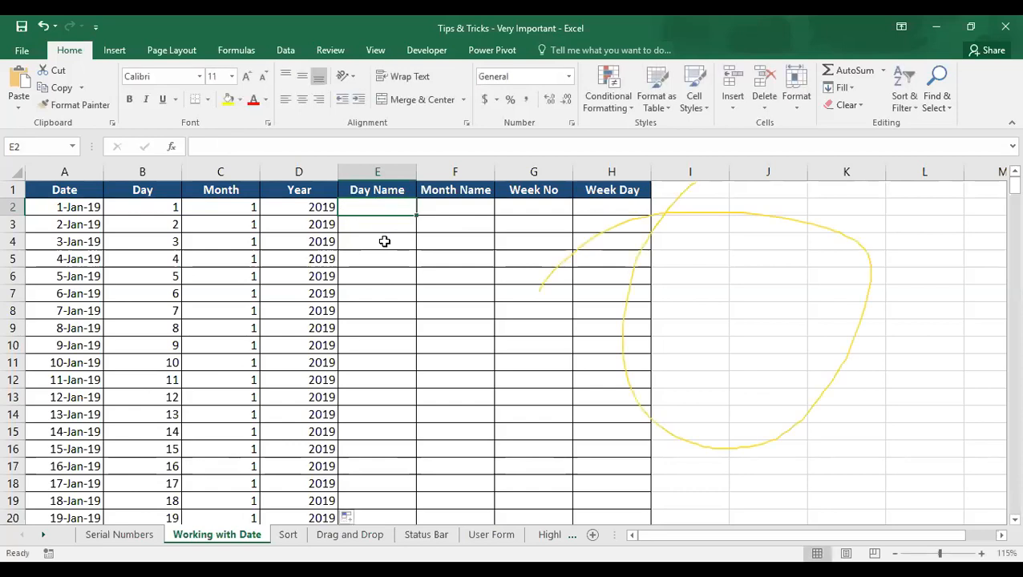
Enter the formula =TEXT(A2,"dddd") in cell E2 to return the full day name
text(=)
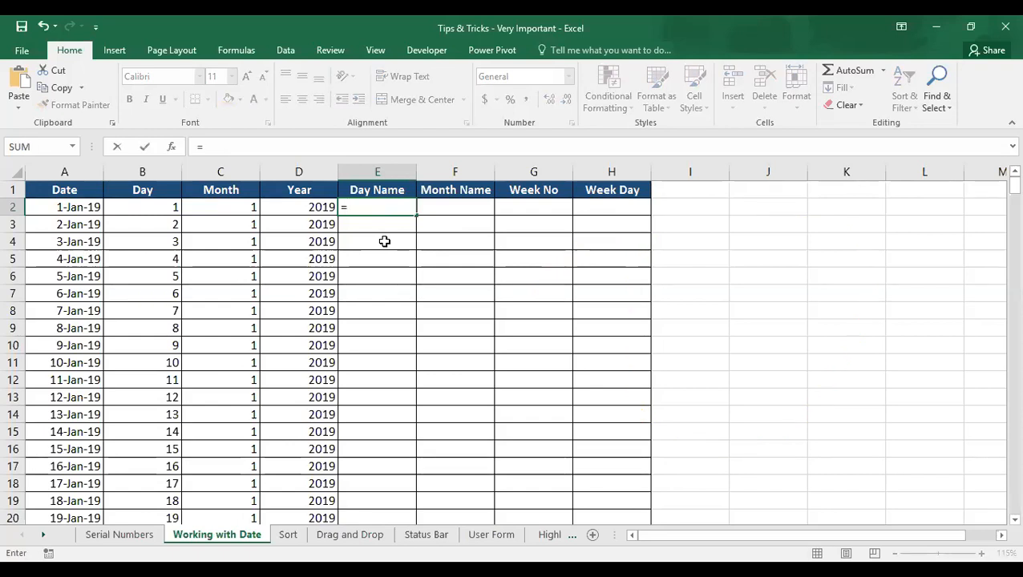
text(TEXT()
click(86, 208)
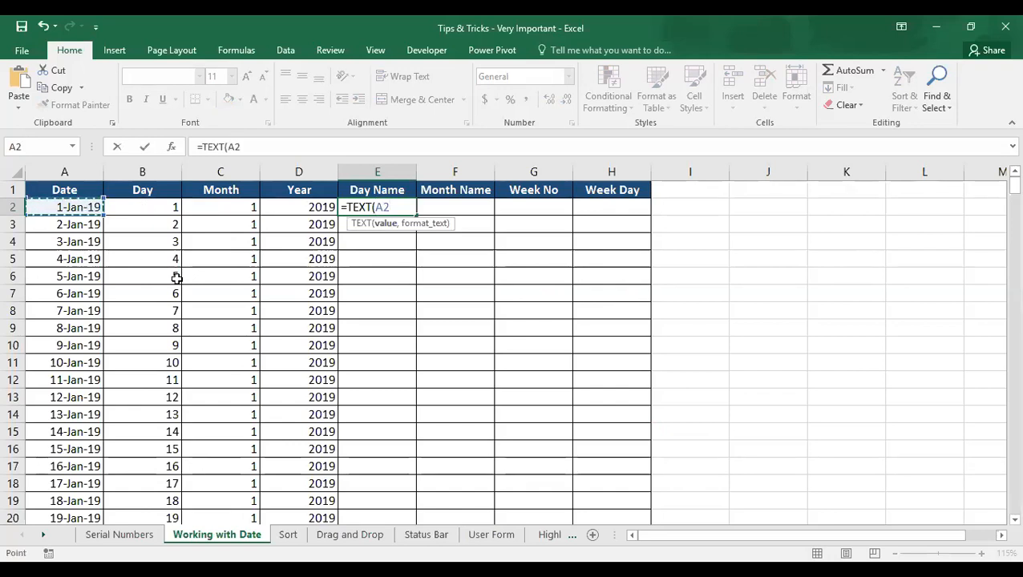
text(,)
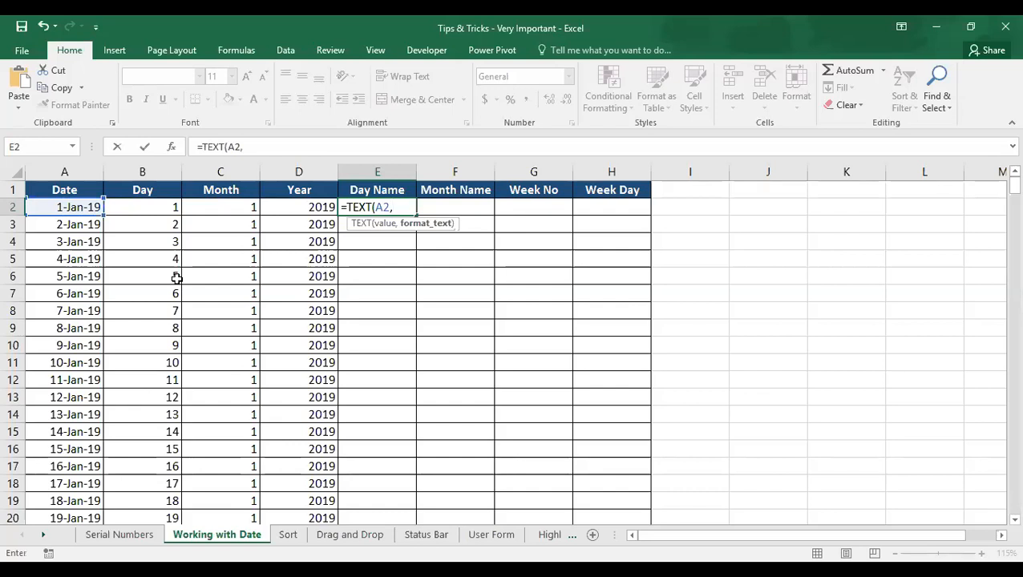
text(")
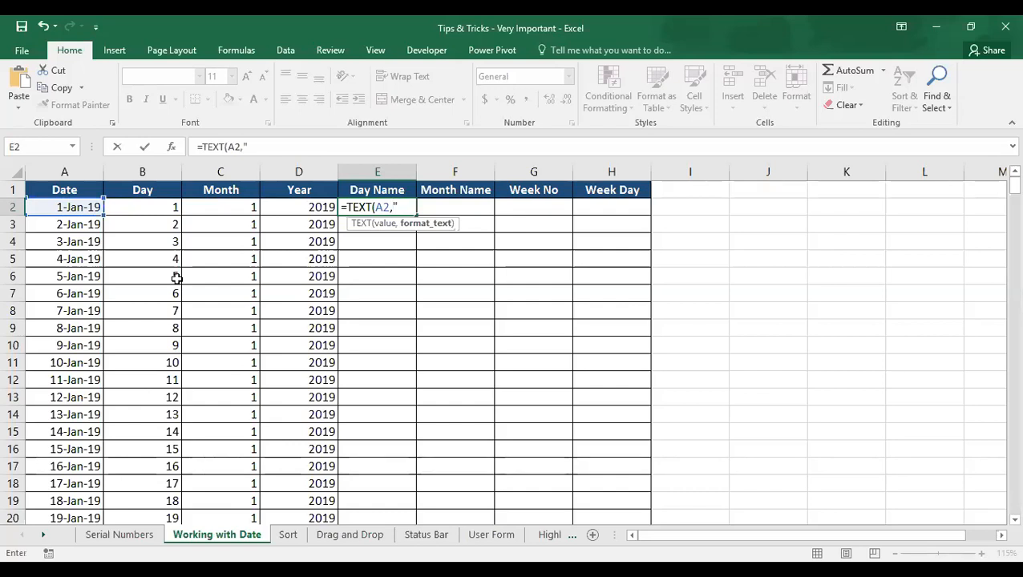
text(dddd")
key(Return)
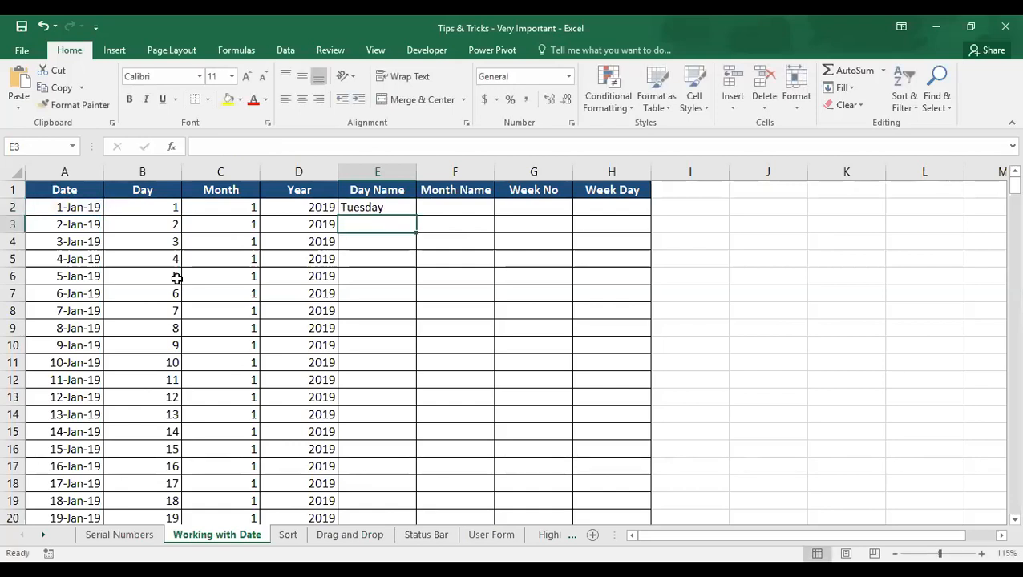
Shorten the format code in E2's TEXT formula to "ddd" for an abbreviated day name
key(Up)
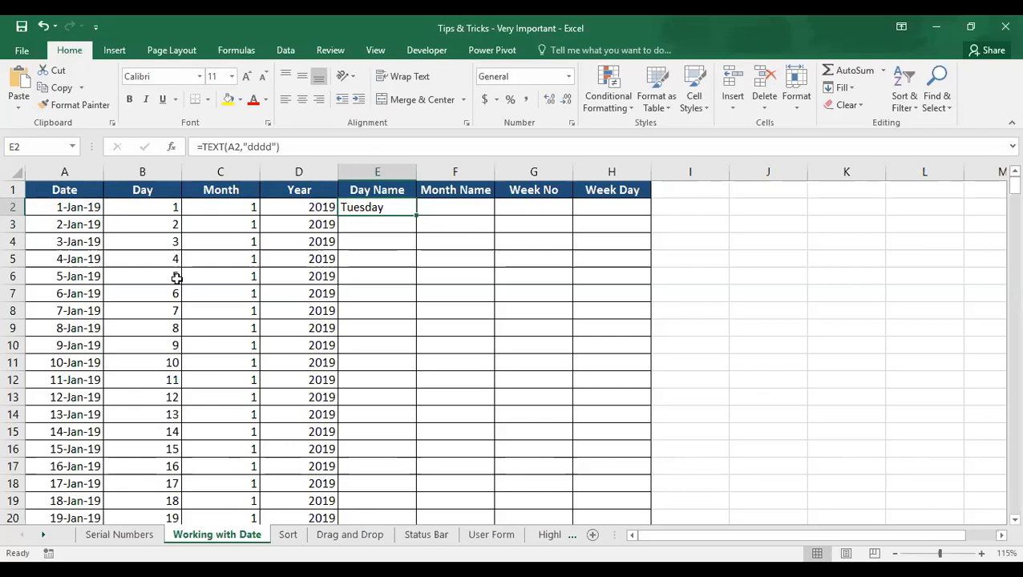
key(F2)
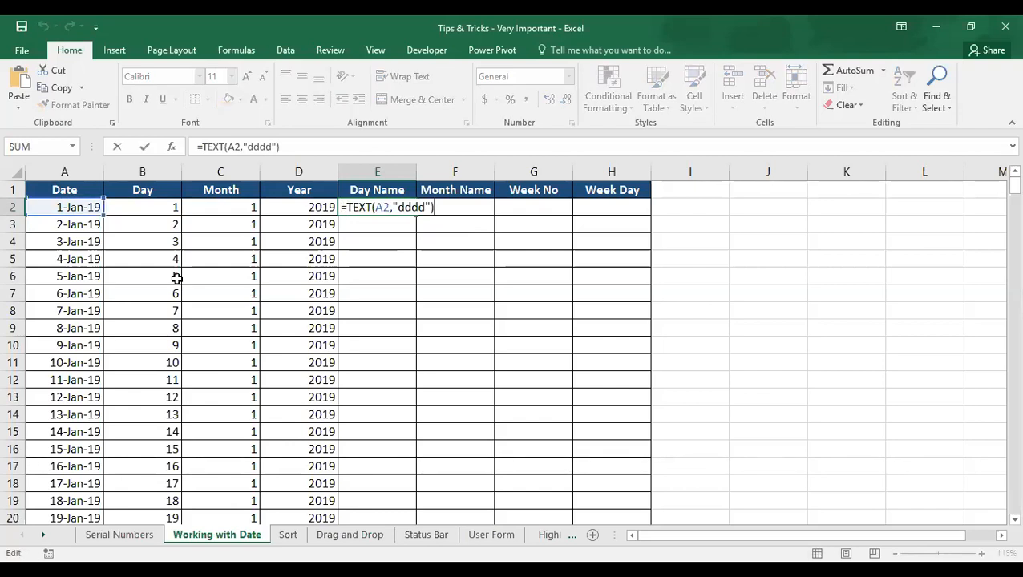
key(Left)
key(BackSpace)
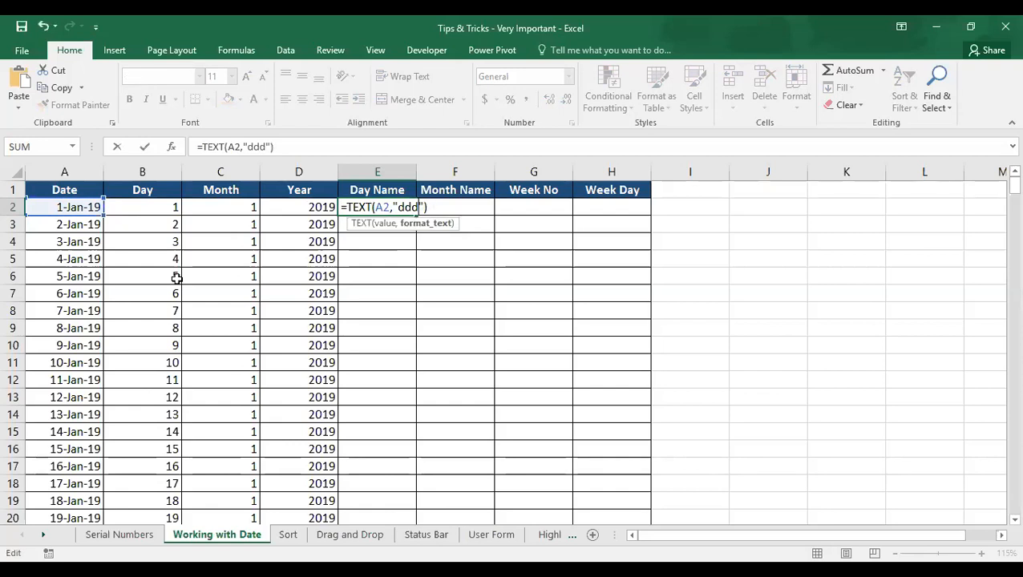
key(Return)
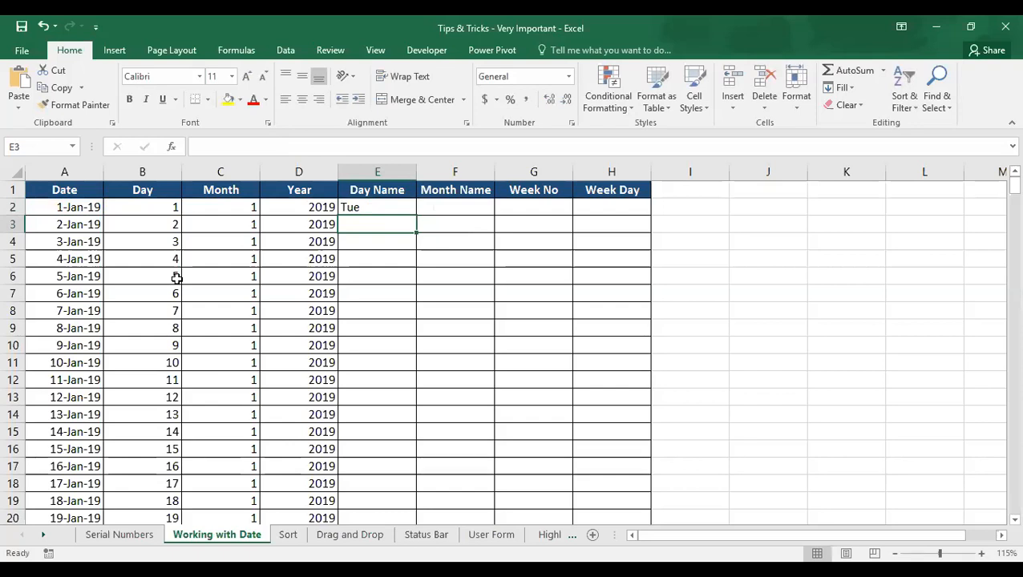
Restore the format code in E2's TEXT formula to "dddd" for the full day name
key(Up)
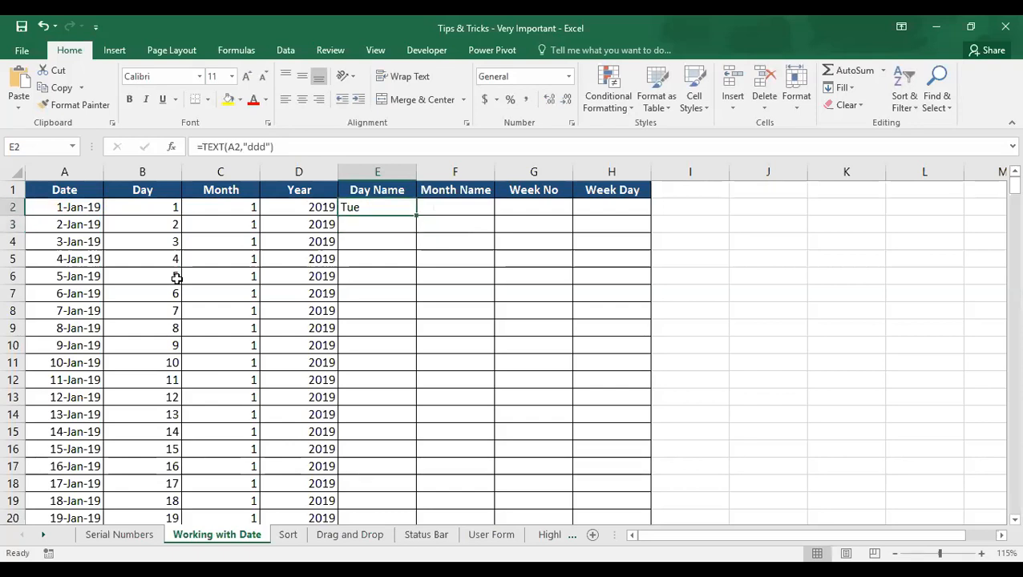
key(F2)
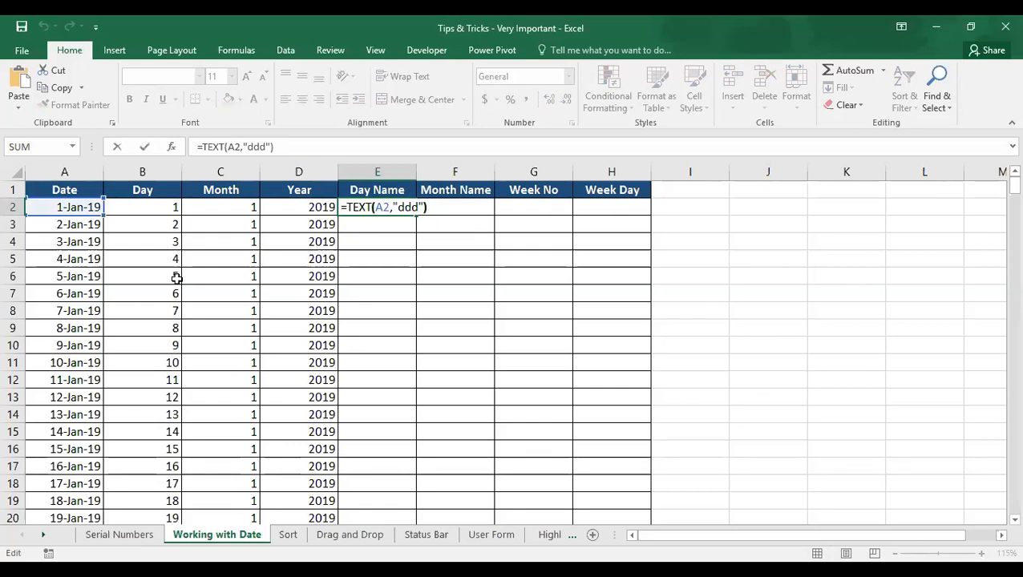
key(Left)
key(Left)
text(d)
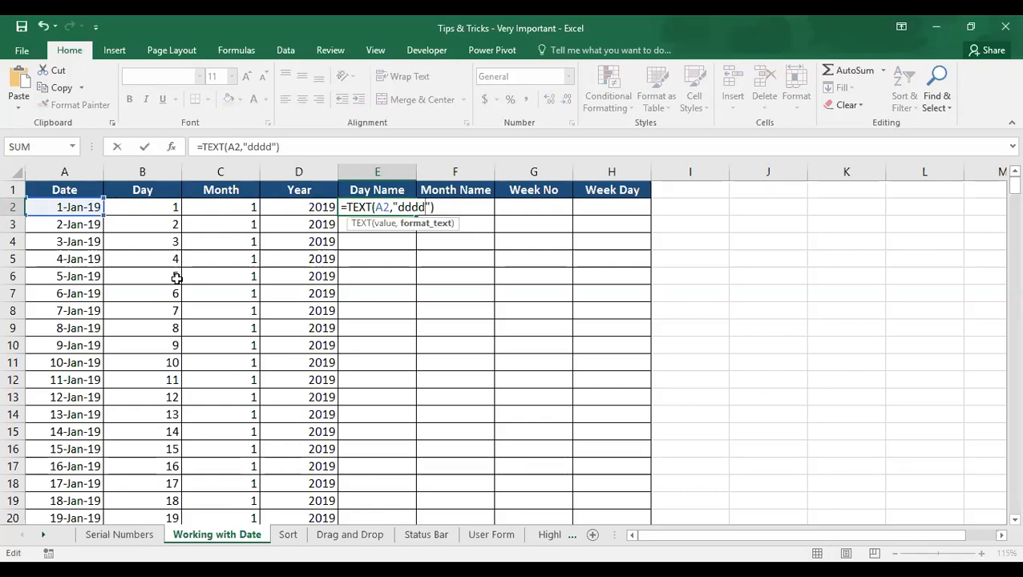
key(Return)
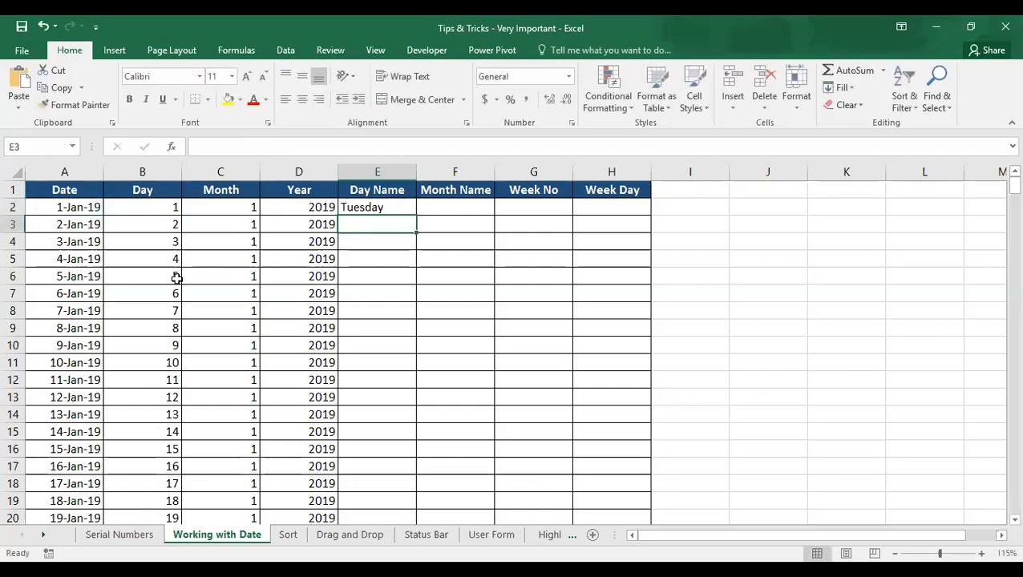
Fill the TEXT formula from E2 down the whole Day Name column
click(400, 207)
double_click(416, 215)
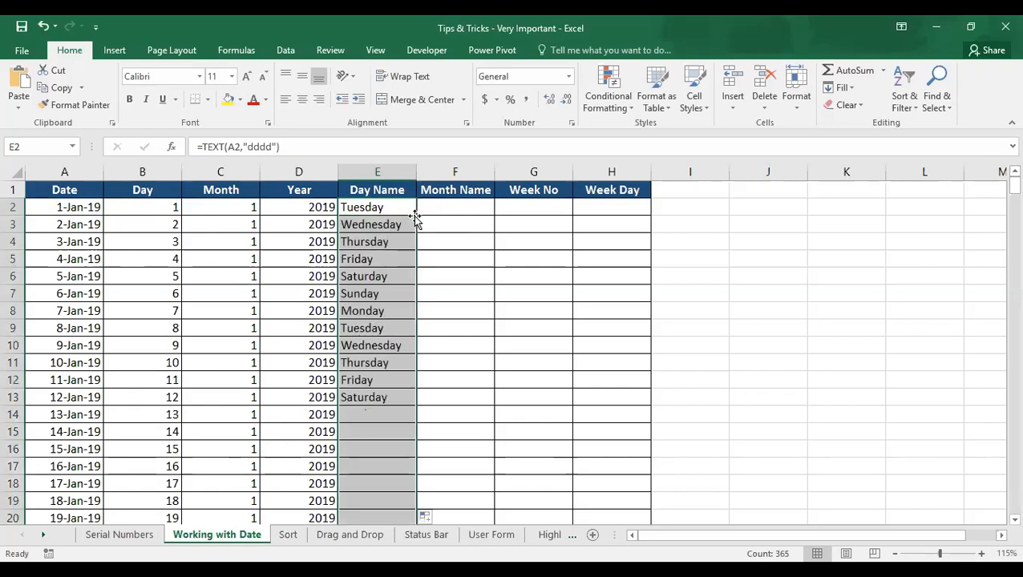
click(381, 229)
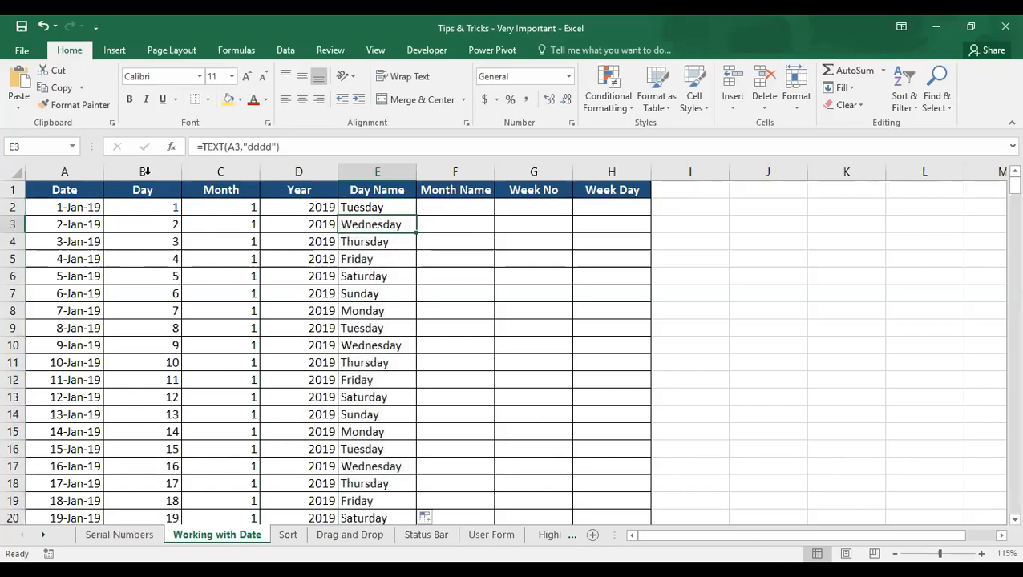
Change the first date in cell A2 to 1/1/2020
click(69, 208)
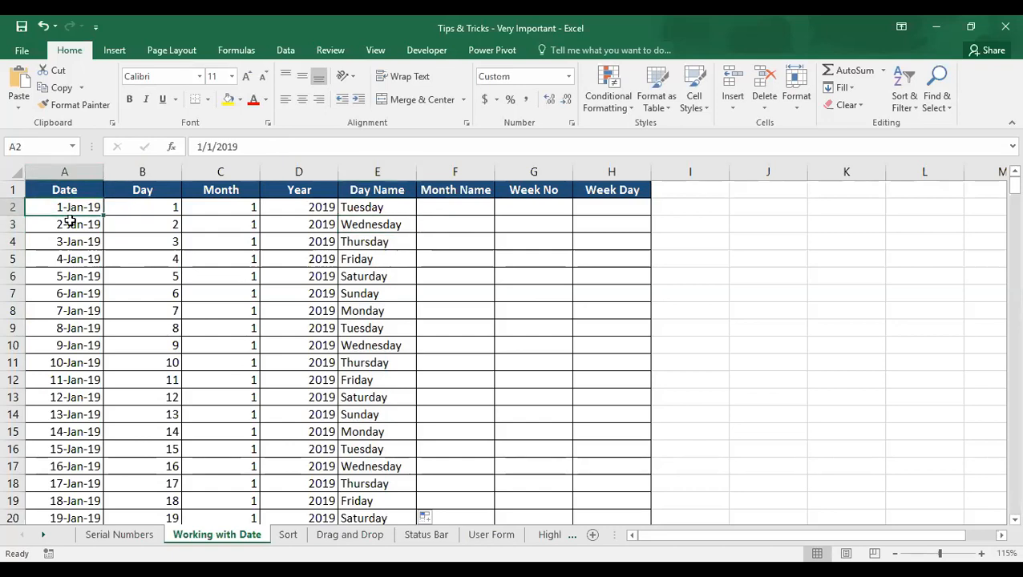
click(245, 147)
key(BackSpace)
key(BackSpace)
text(20)
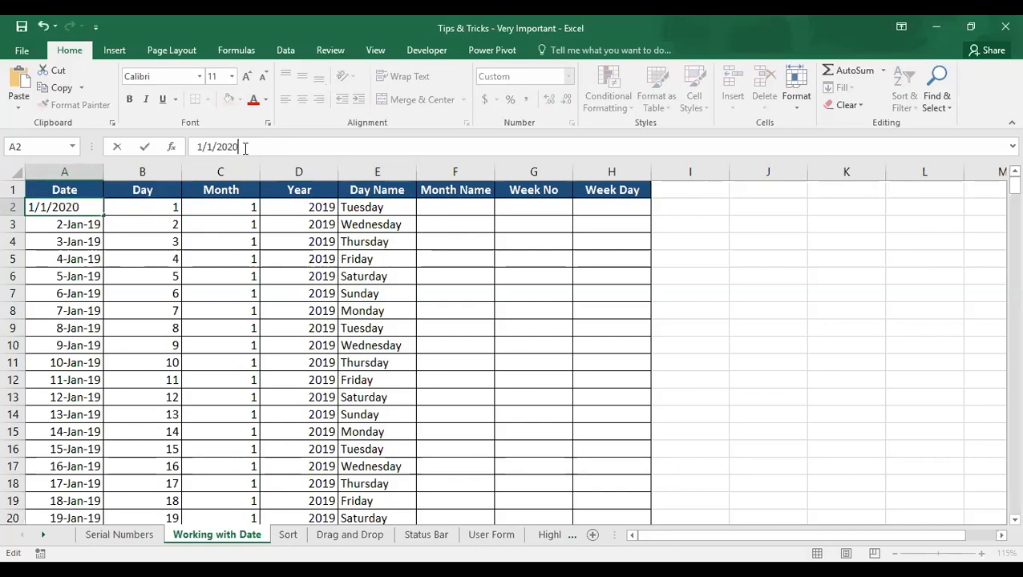
key(Return)
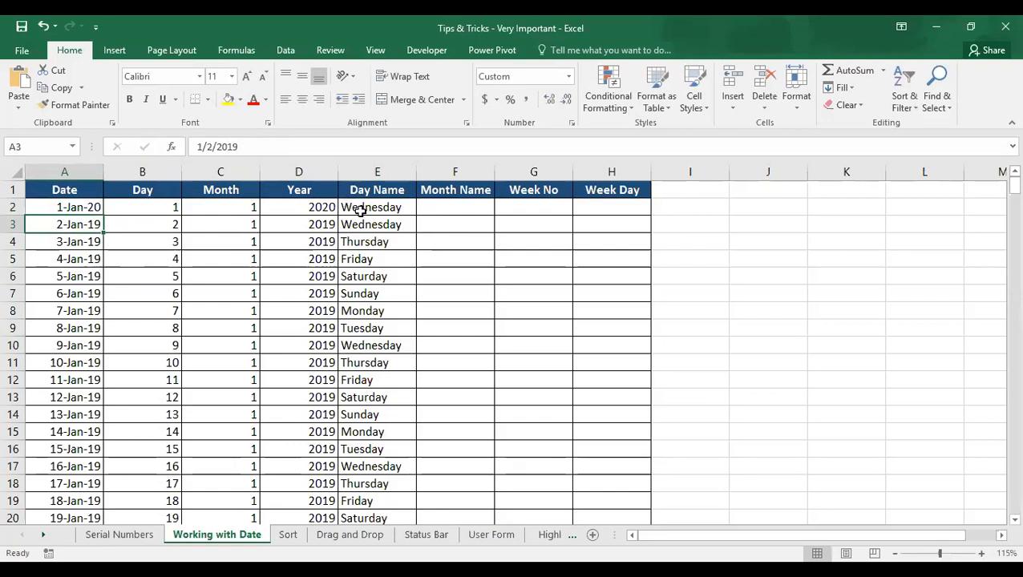
Fill the date series from A2 down the whole Date column and check the Day Name formula in E2
click(85, 207)
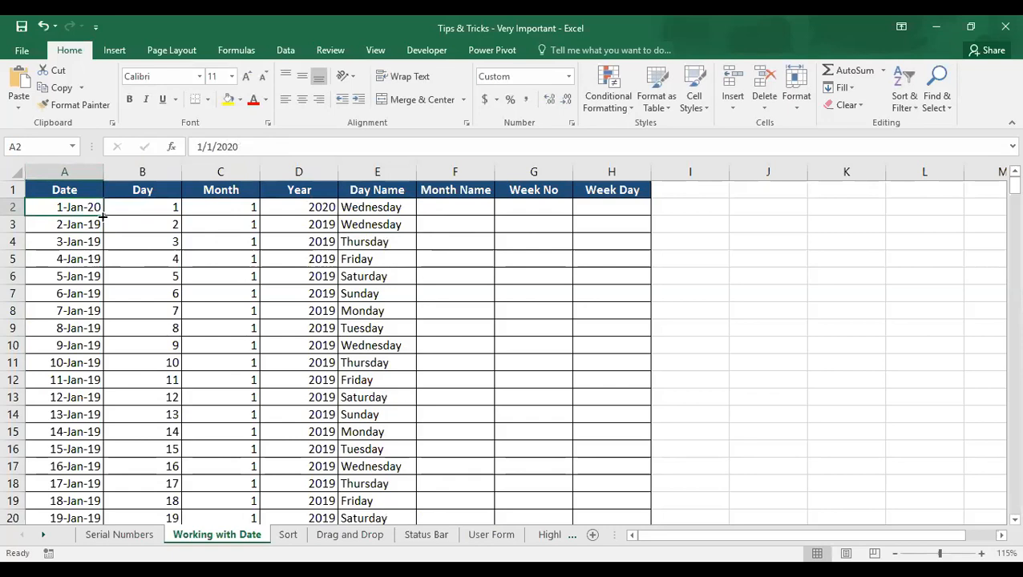
double_click(103, 216)
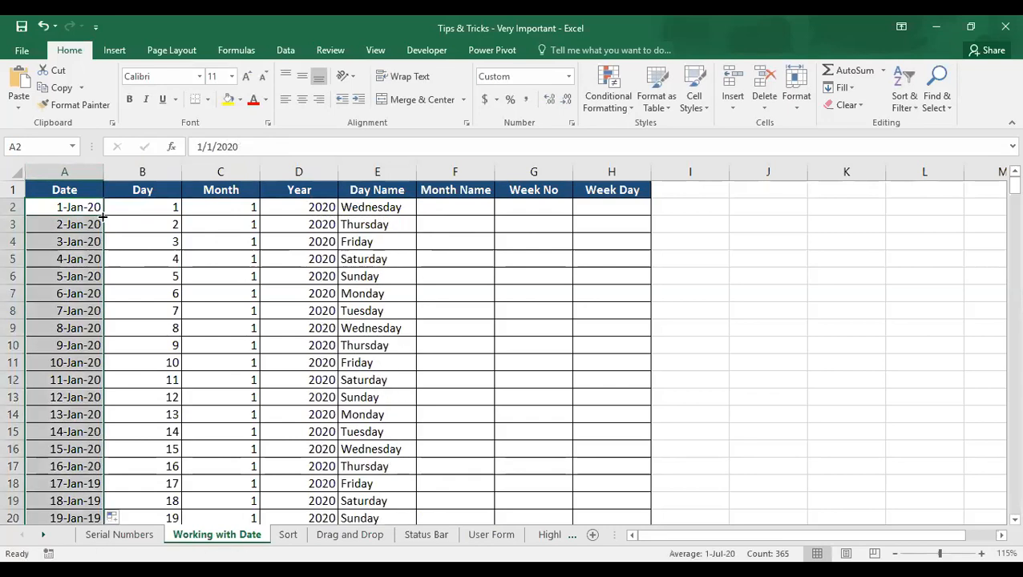
click(361, 211)
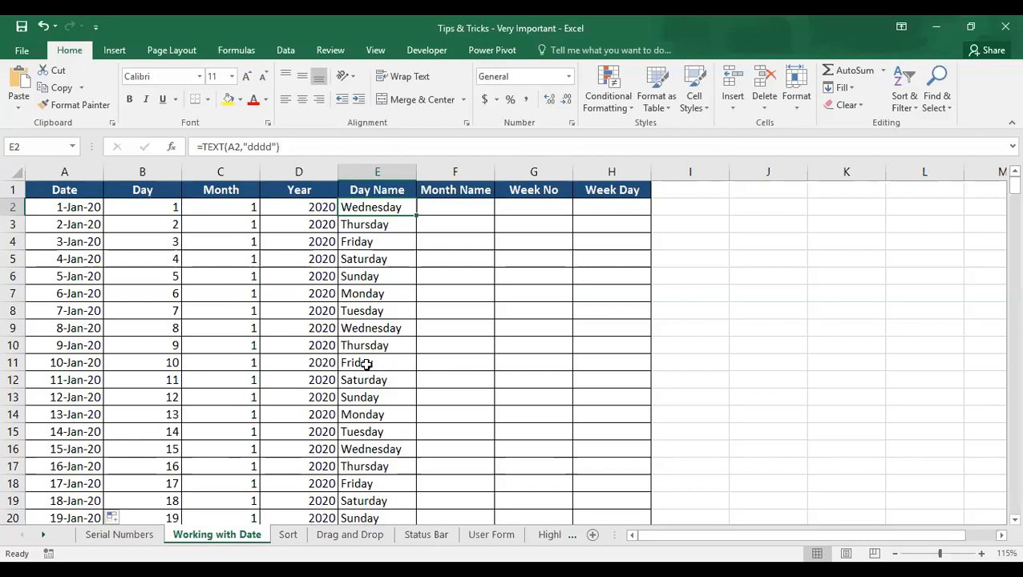
Enter =TEXT(A2,"mmmm") in F2 for the full month name and fill it down the whole Month Name column
click(458, 208)
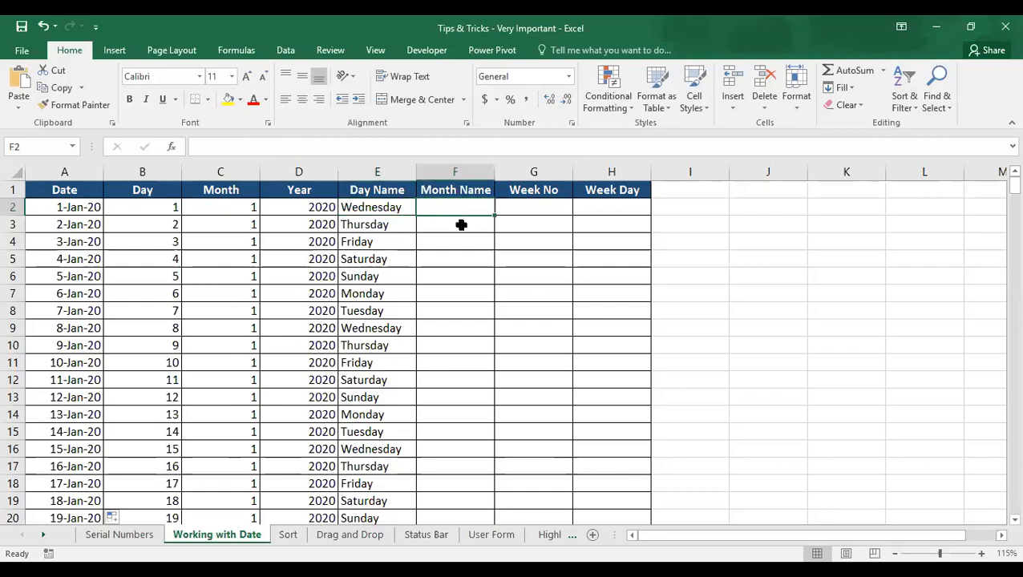
text(=)
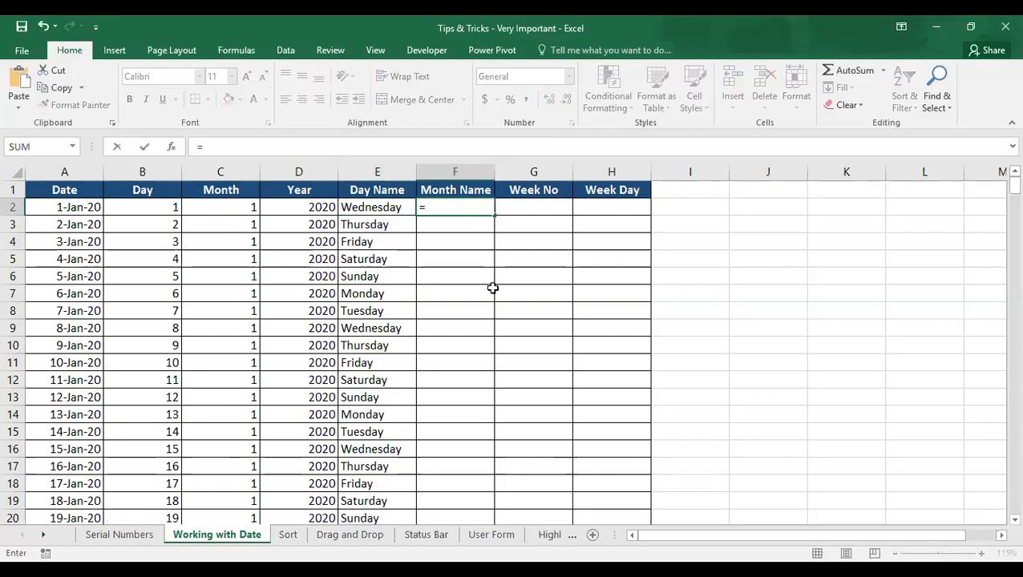
text(TEXT()
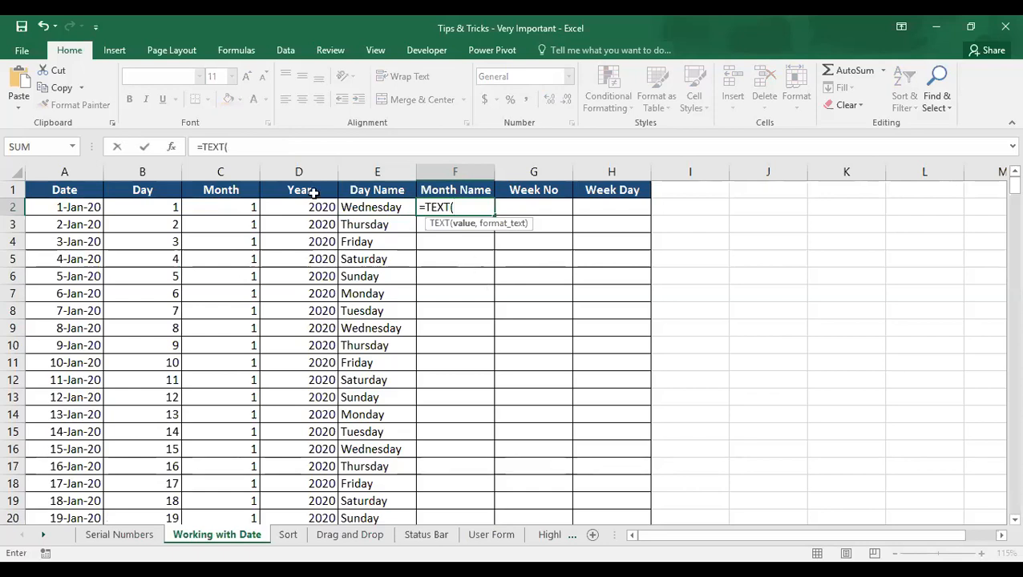
click(80, 204)
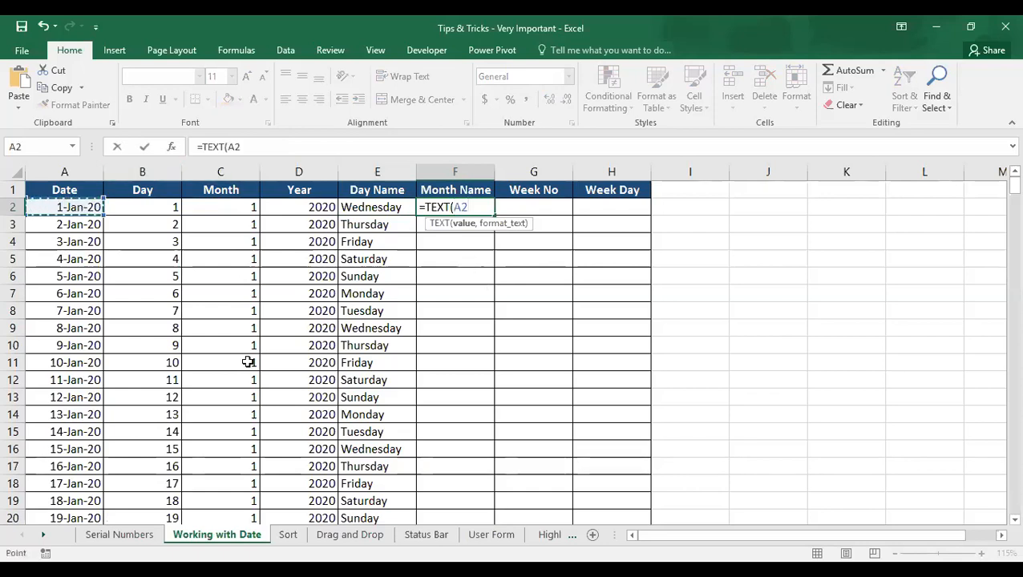
text(,")
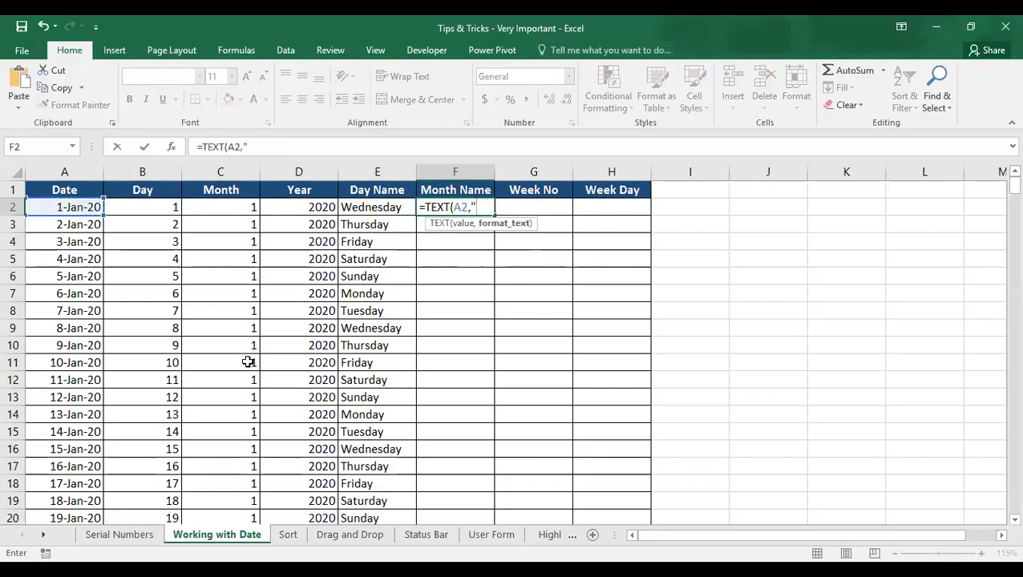
text(mmmm")
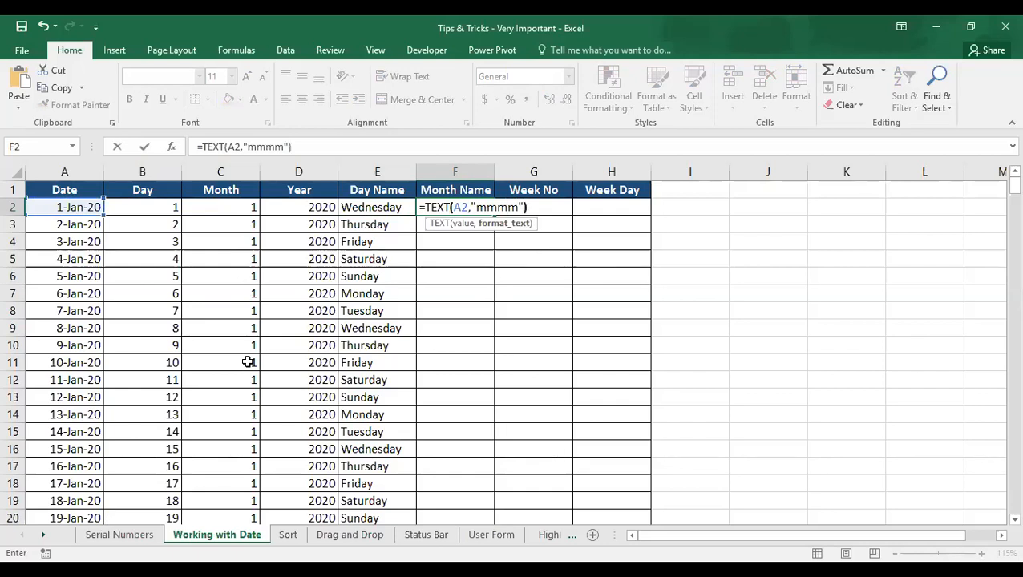
text())
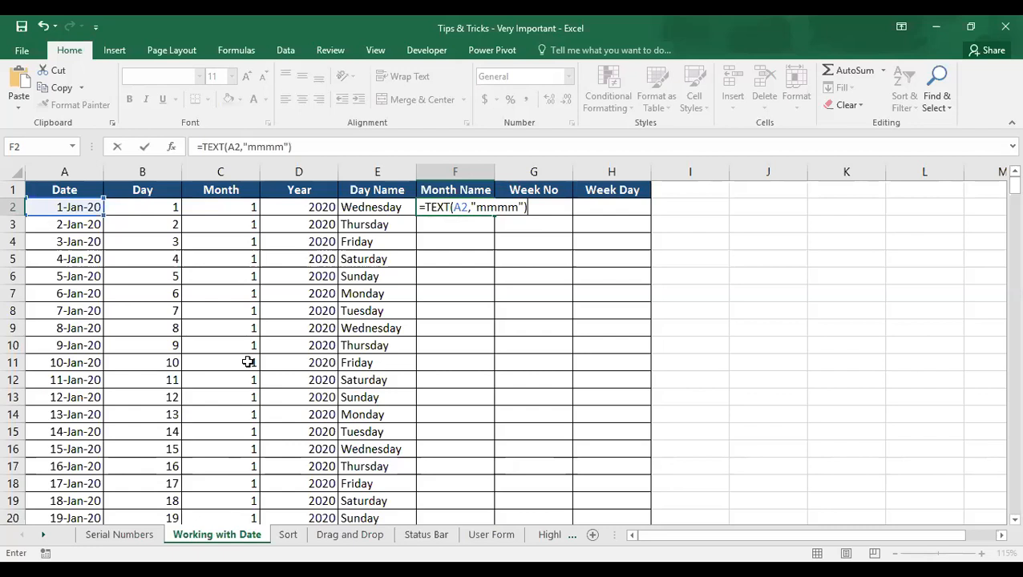
key(Return)
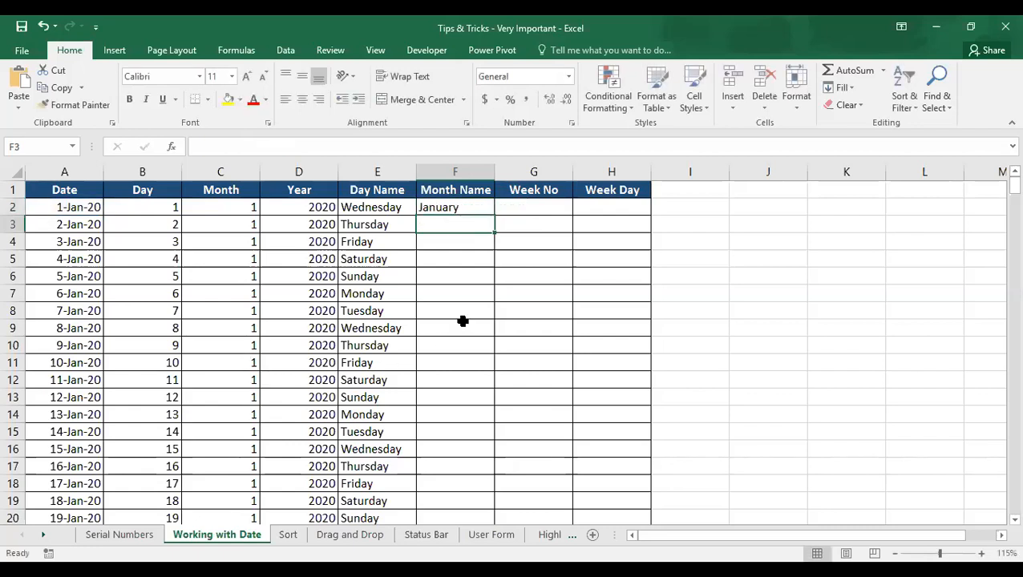
click(472, 211)
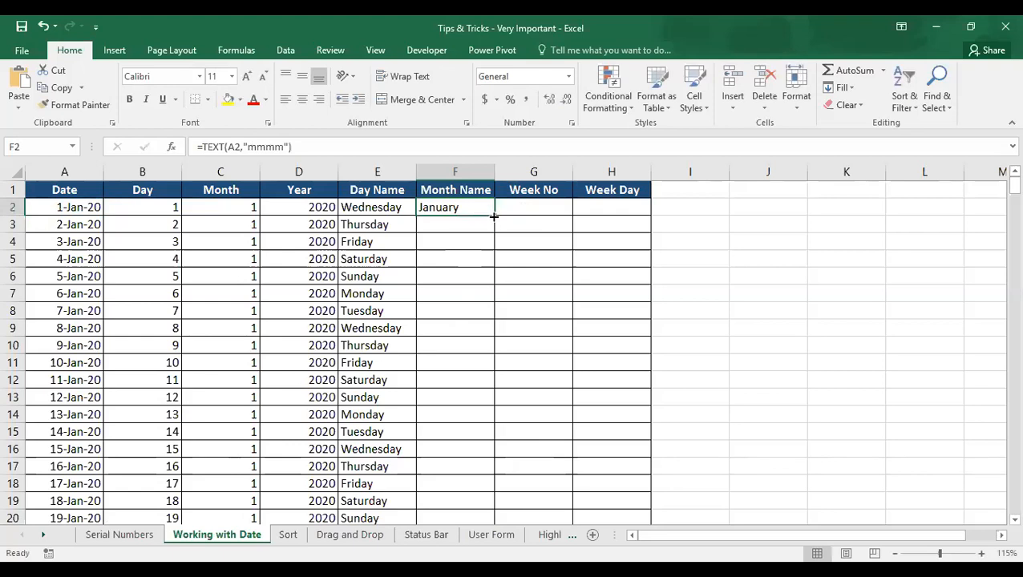
double_click(494, 216)
click(529, 208)
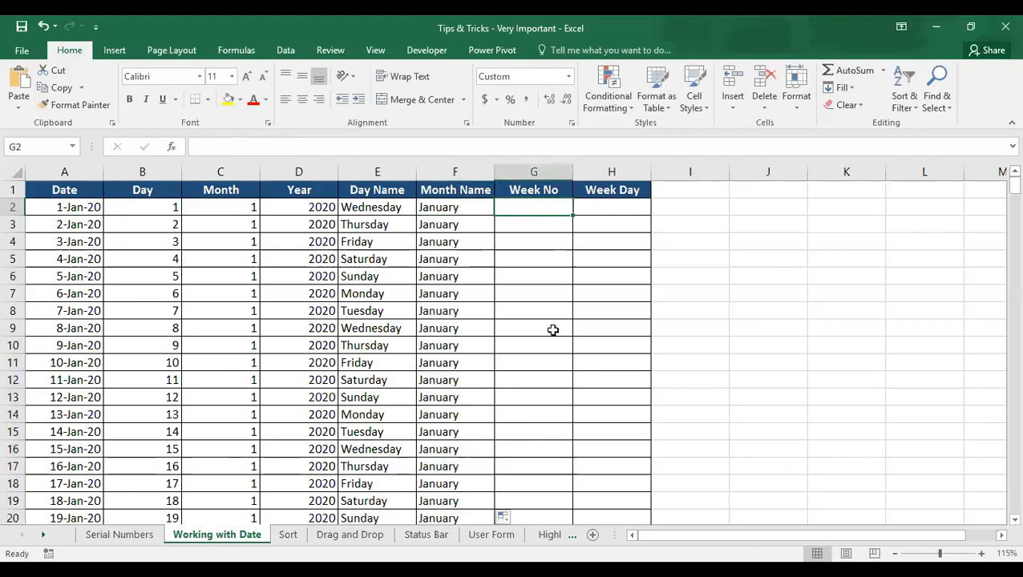
text(=)
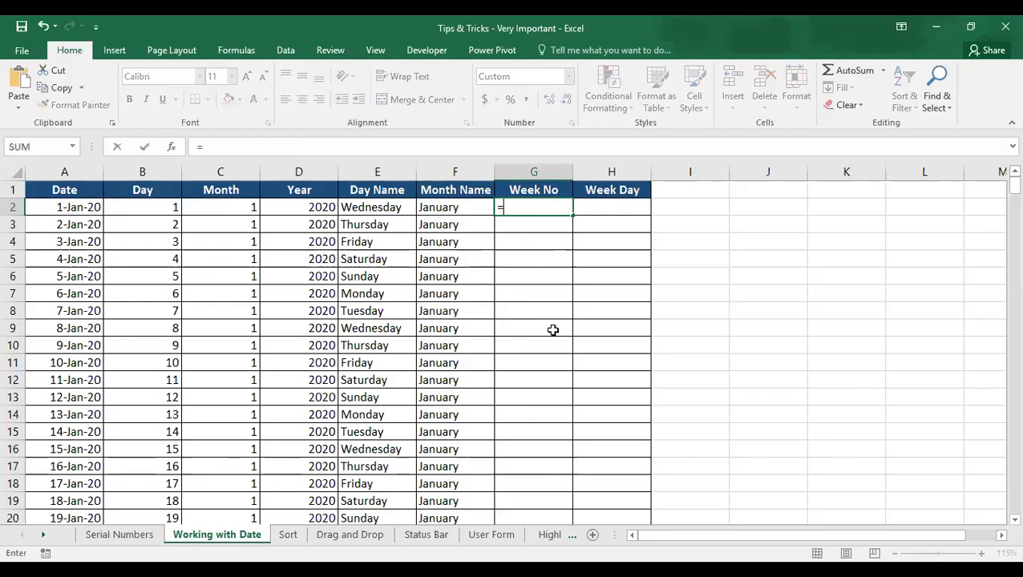
text(wee)
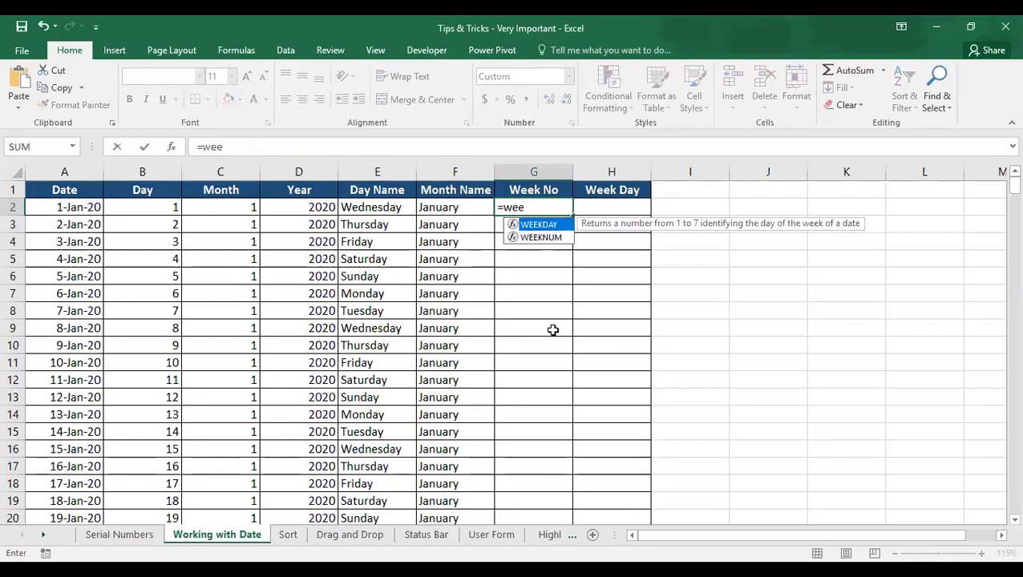
key(Down)
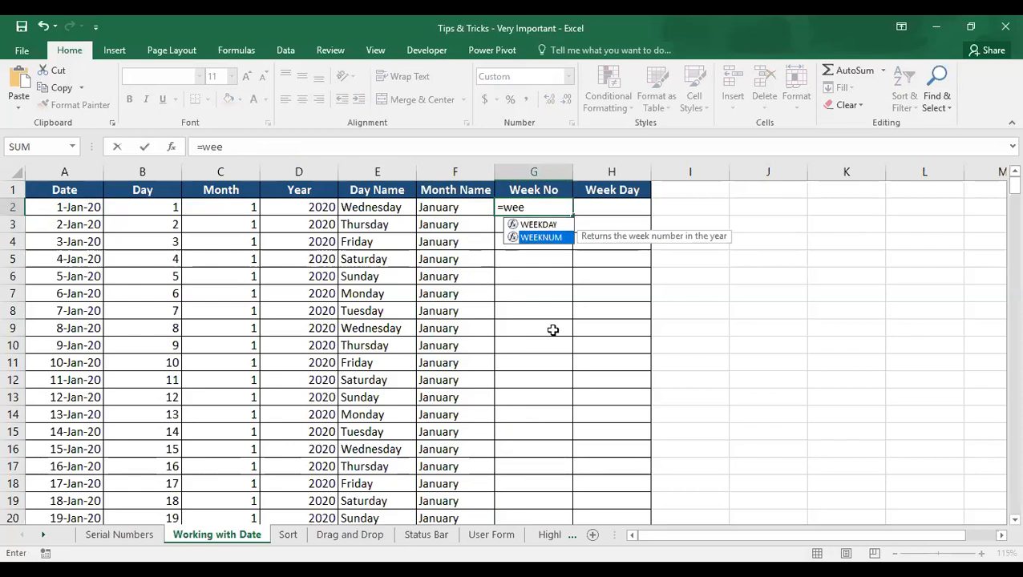
key(Tab)
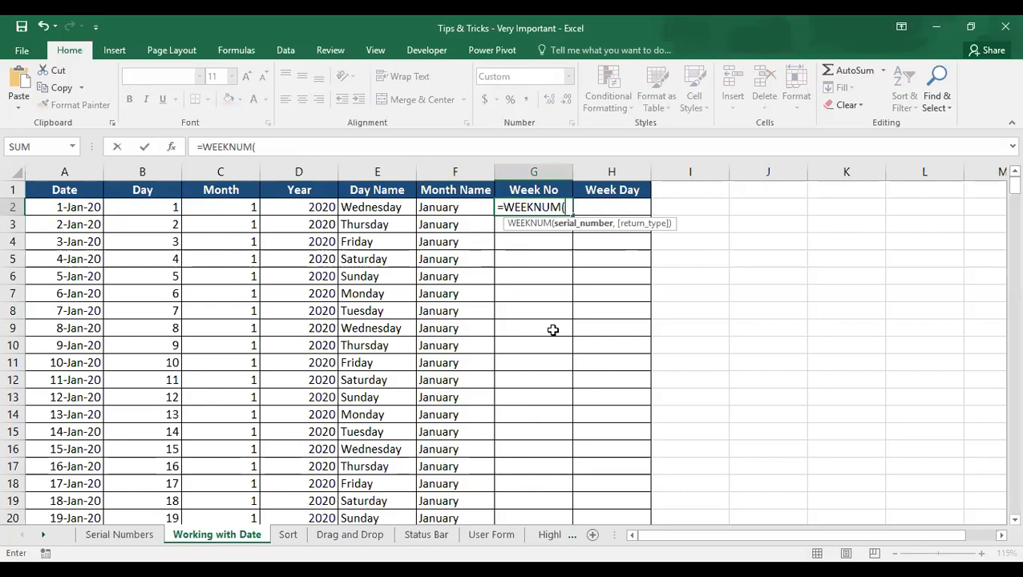
key(Left)
key(Left)
key(Left)
key(Left)
key(Left)
key(Left)
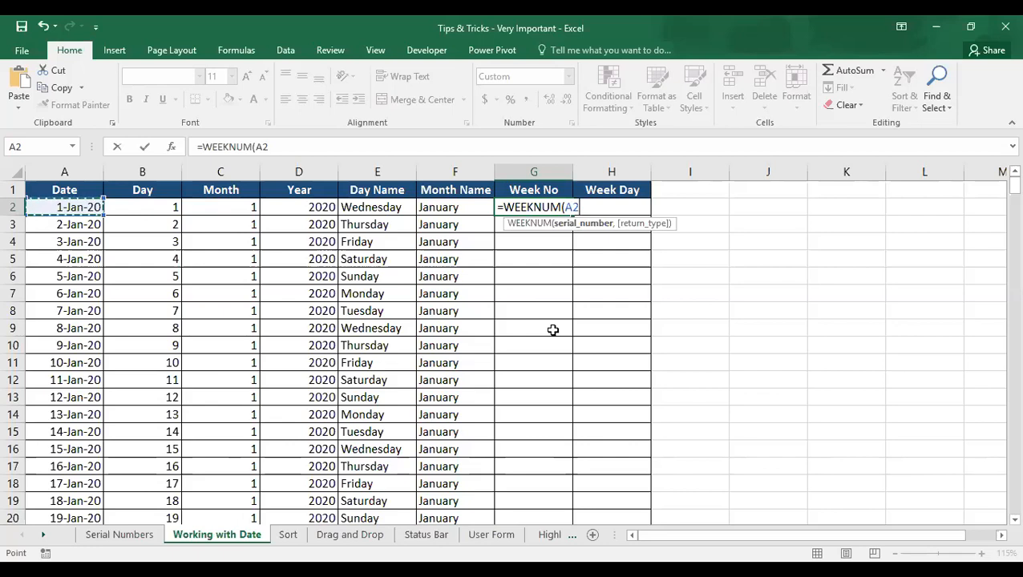
key(Escape)
Examine the format code argument of the TEXT formula in F2
key(Left)
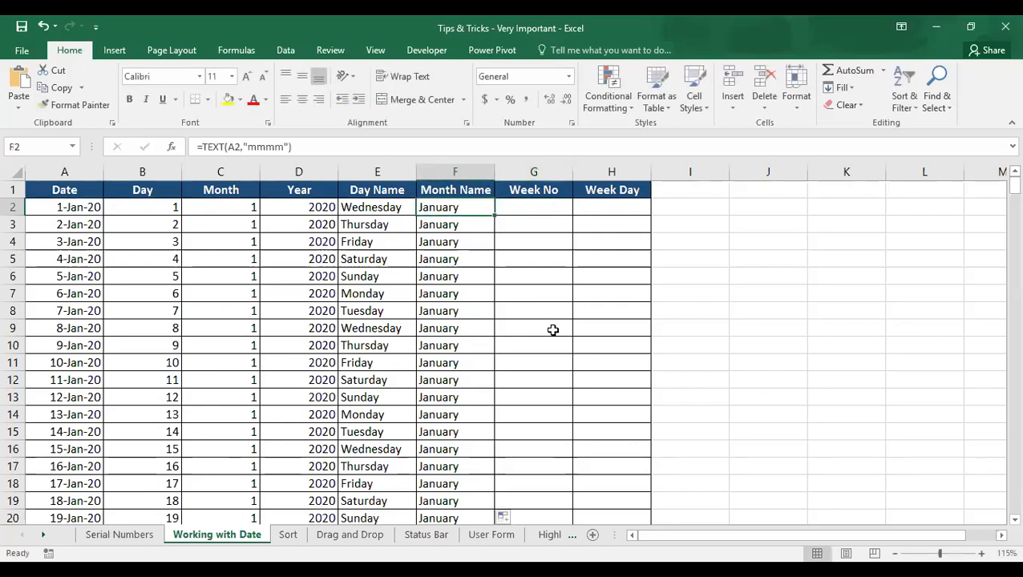
key(F2)
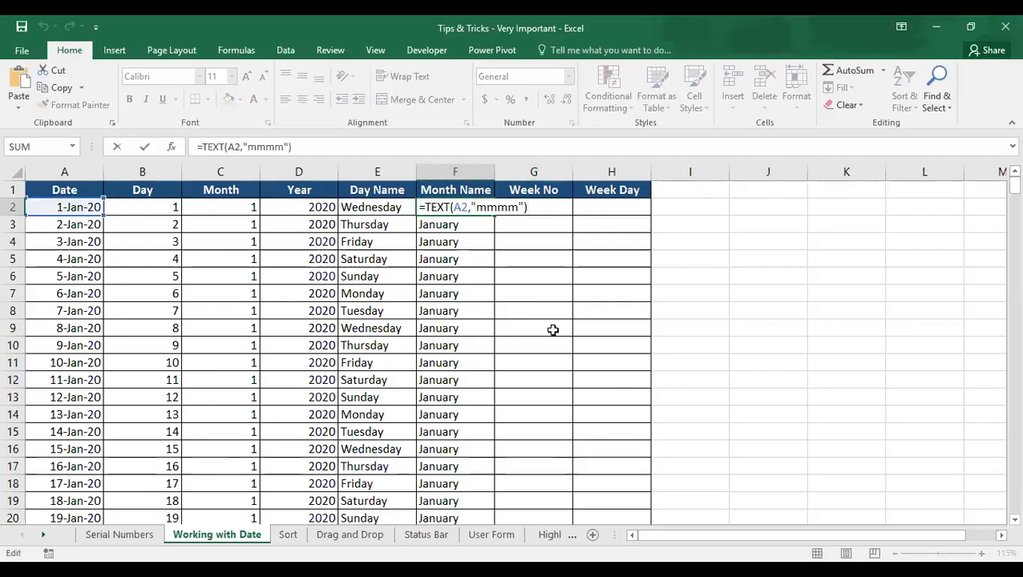
key(Left)
key(Left)
key(Left)
key(Left)
key(Left)
key(Left)
key(Left)
key(Left)
key(Left)
key(Left)
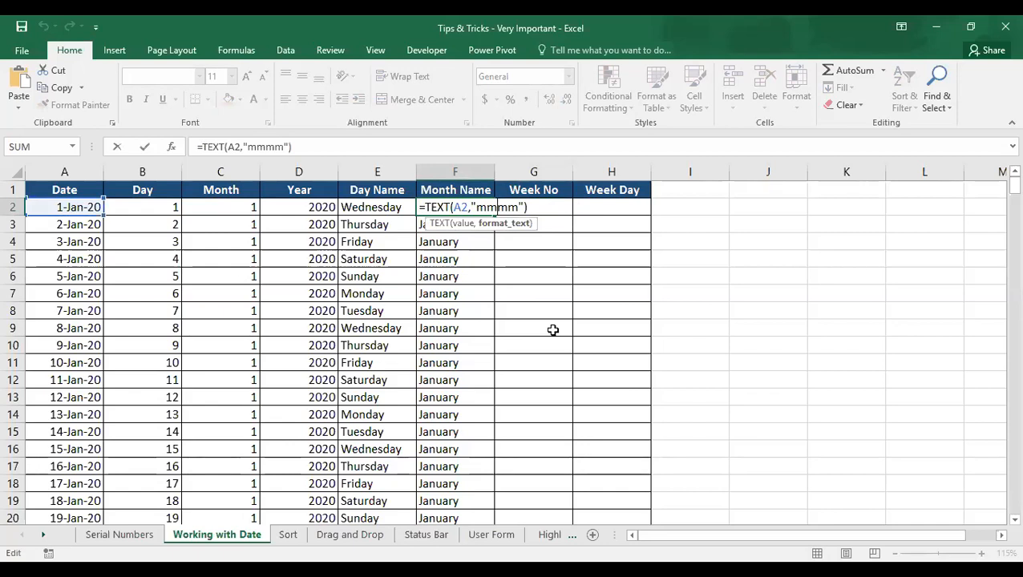
key(ctrl+Return)
Enter =WEEKNUM(A2) in G2 and fill it down the whole Week No column
key(Right)
text(=)
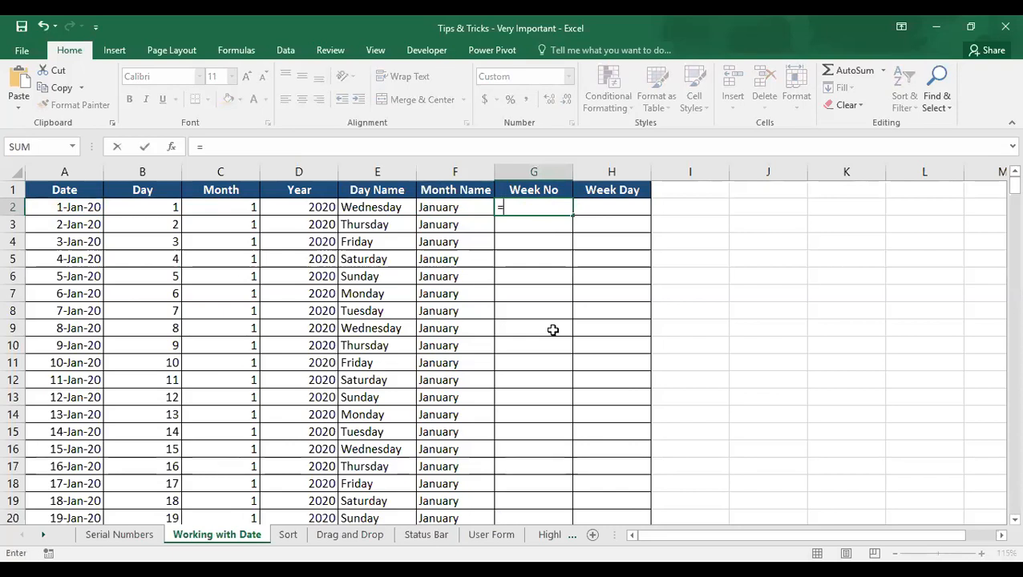
text(wee)
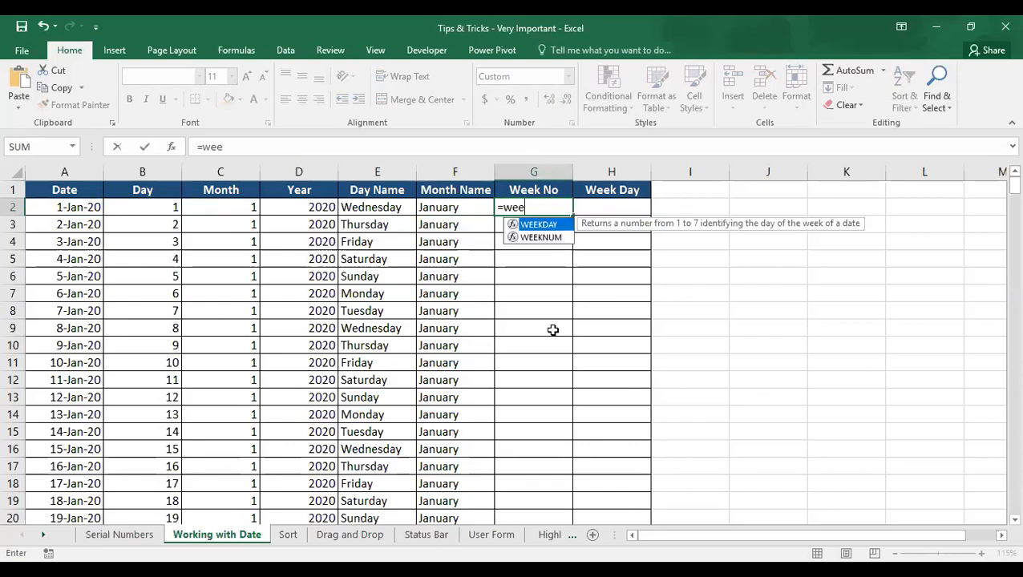
key(Down)
key(Tab)
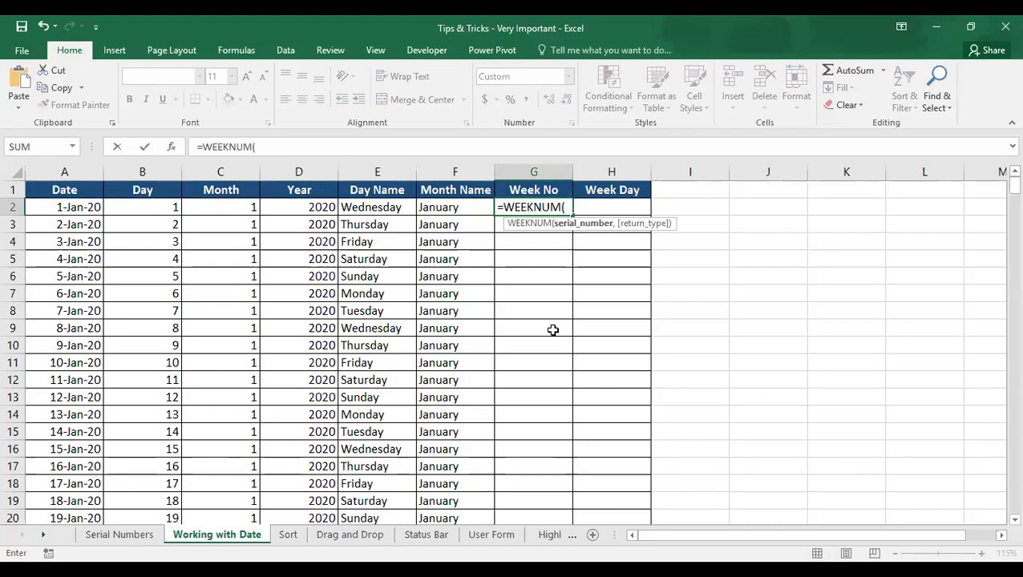
click(81, 210)
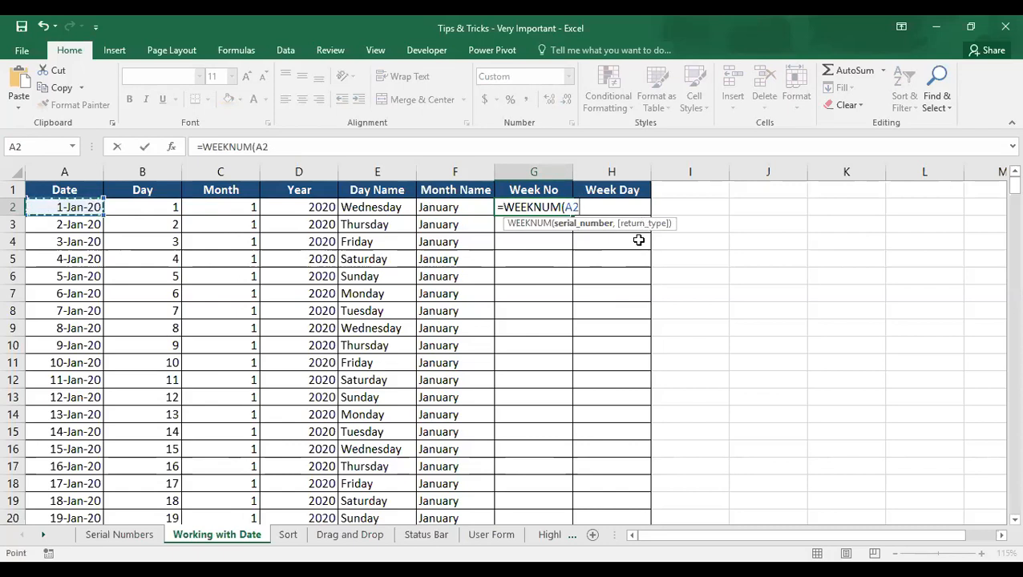
key(Return)
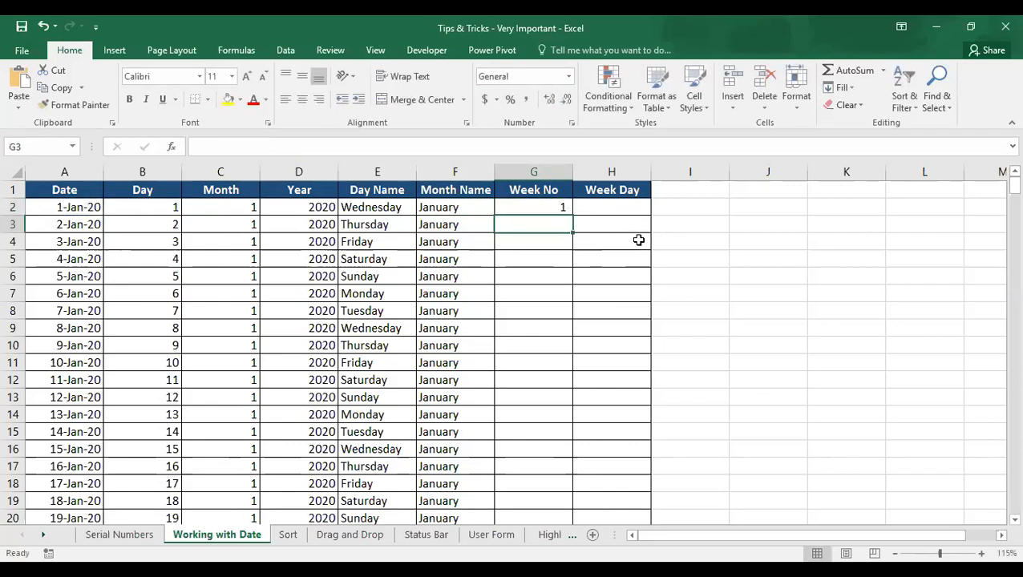
click(567, 209)
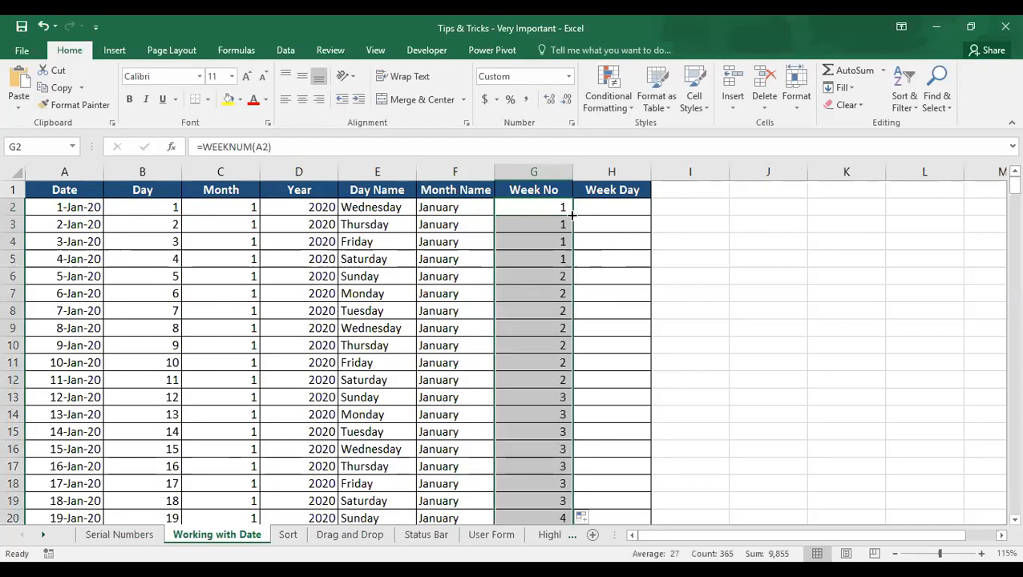
Add return type 2 (Monday) to the WEEKNUM formula in G2 and refill the Week No column with it
double_click(561, 208)
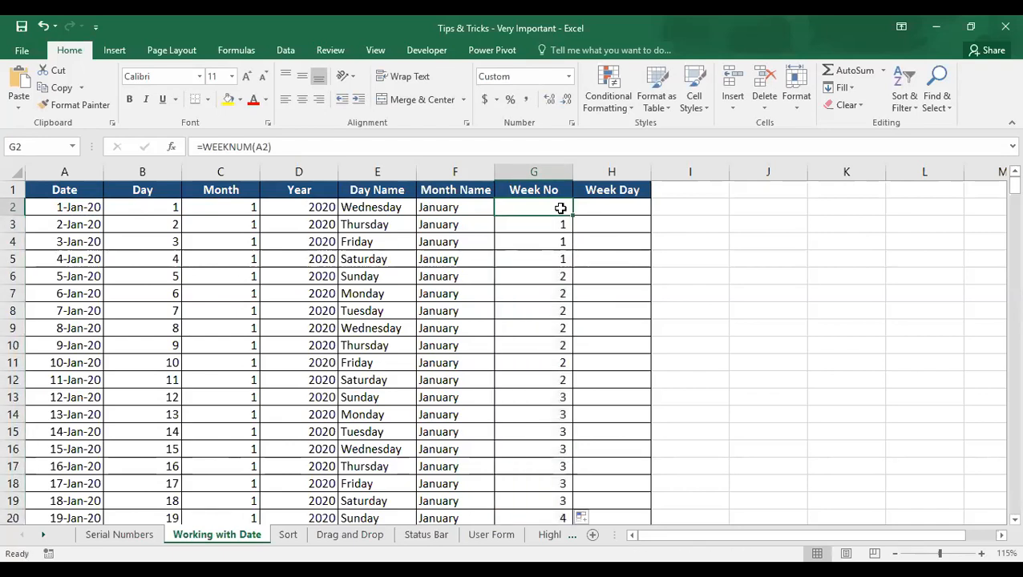
key(End)
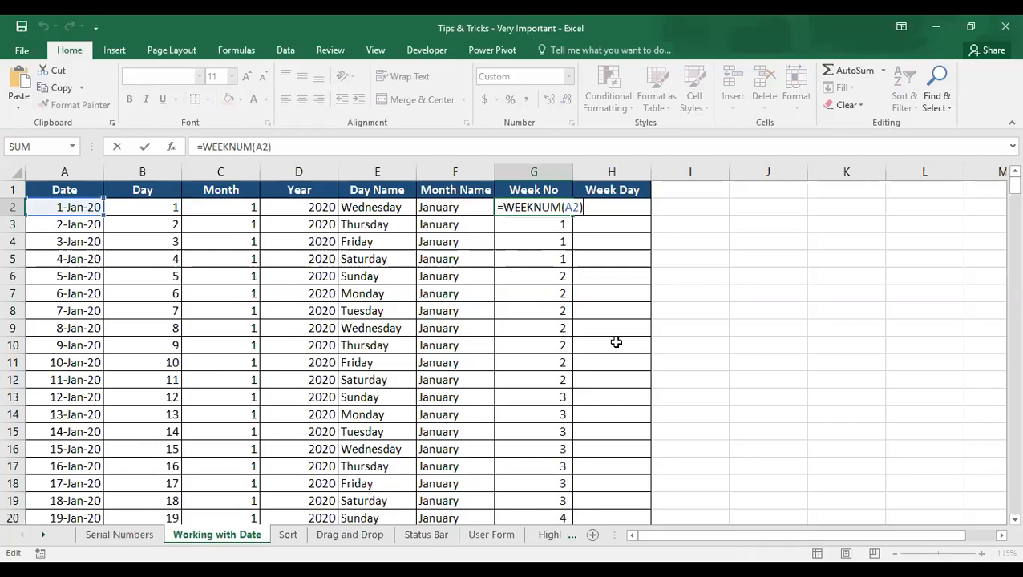
key(BackSpace)
text(,)
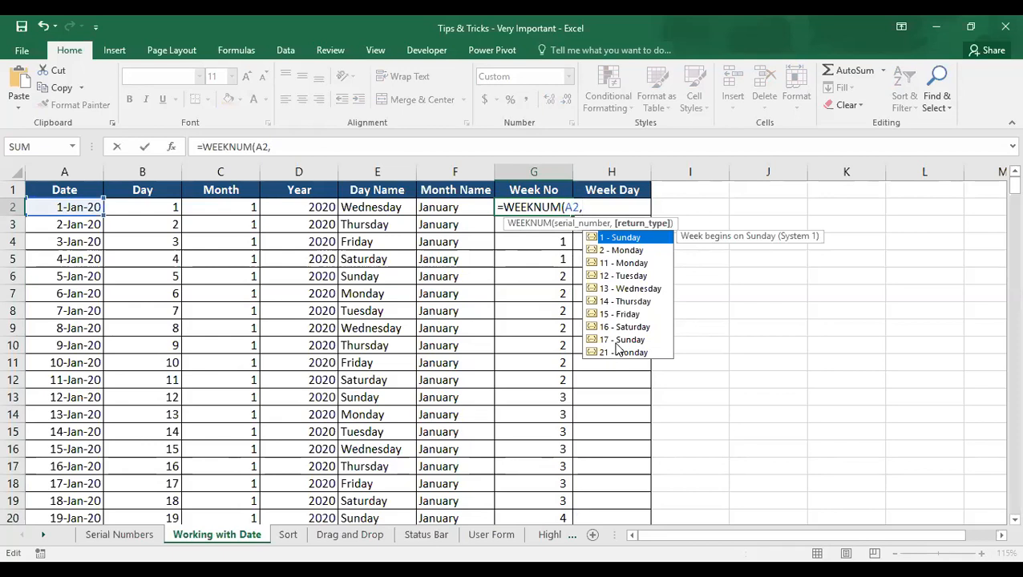
click(641, 252)
double_click(639, 250)
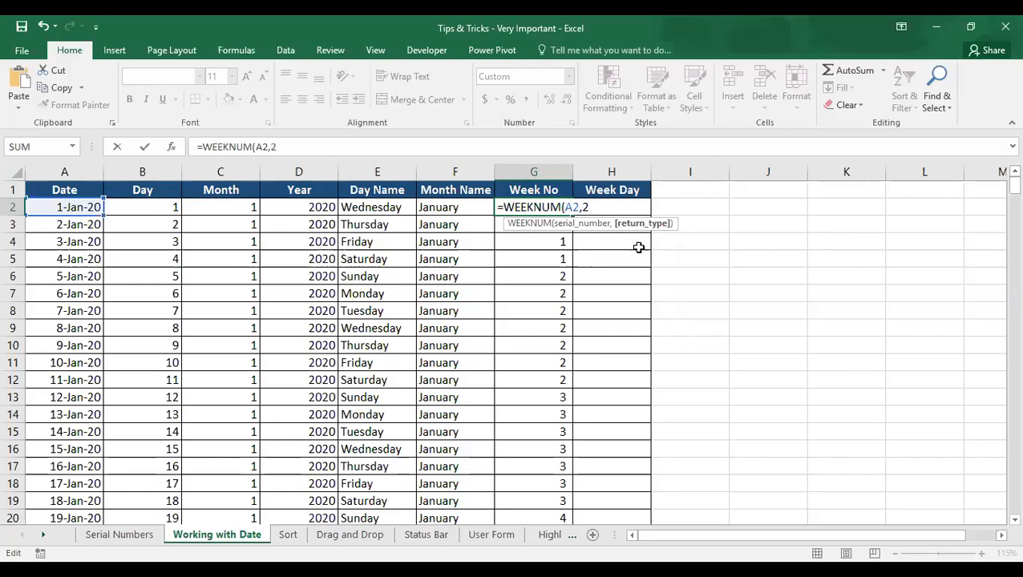
key(Return)
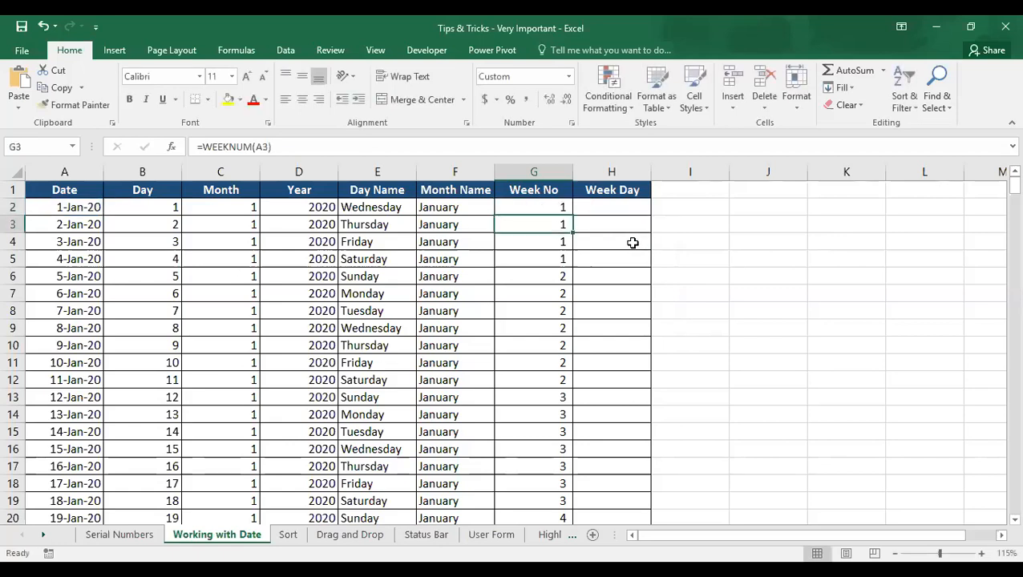
key(Up)
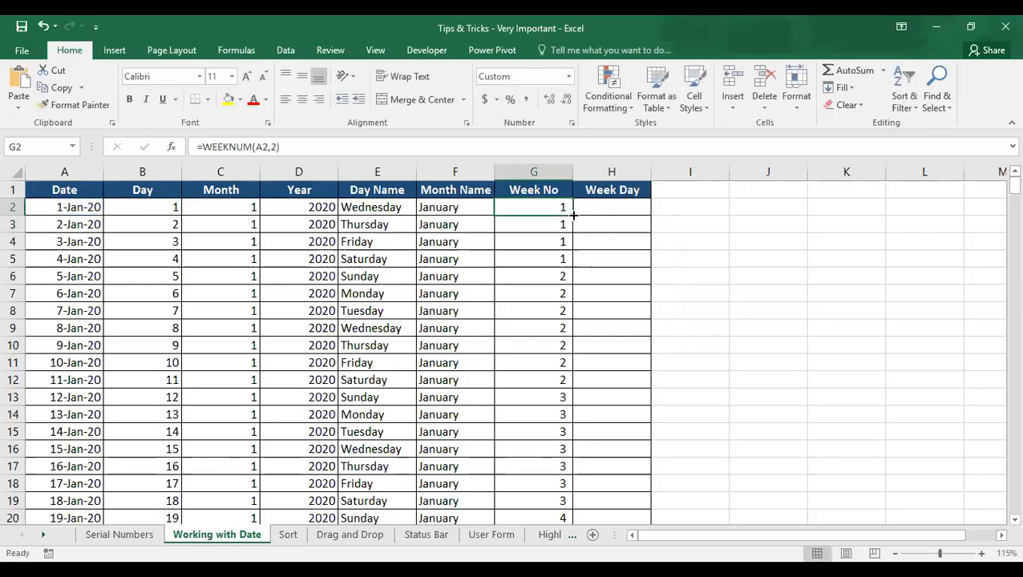
double_click(574, 215)
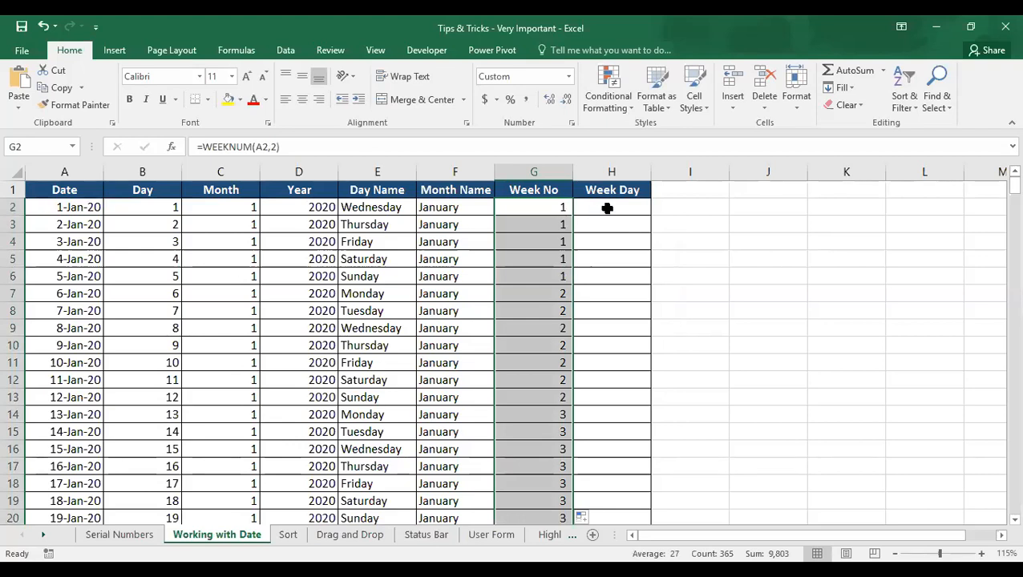
Begin a WEEKDAY formula in H2 with A2 as its serial number, continuing to the return type argument
click(606, 208)
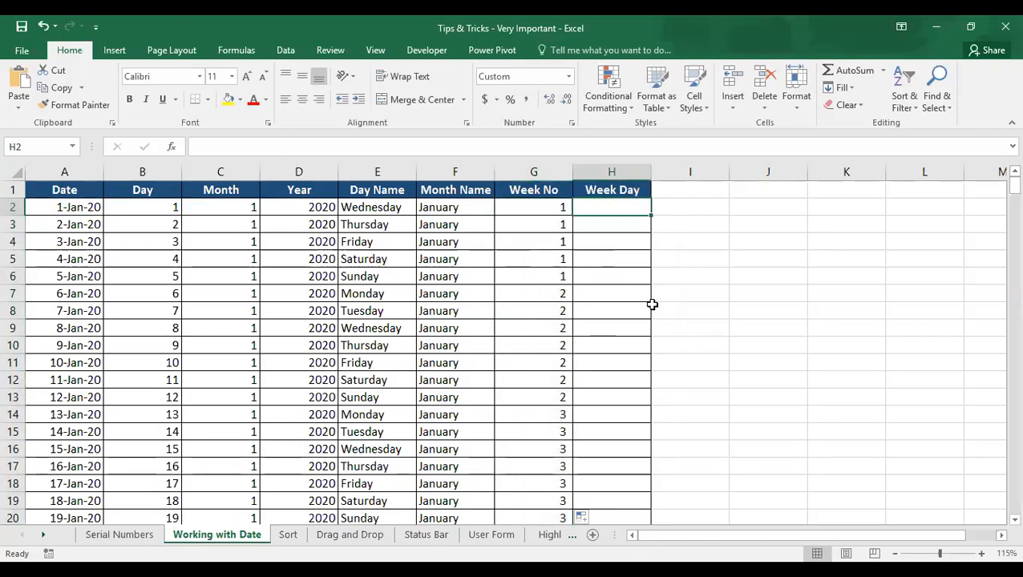
text(=wee)
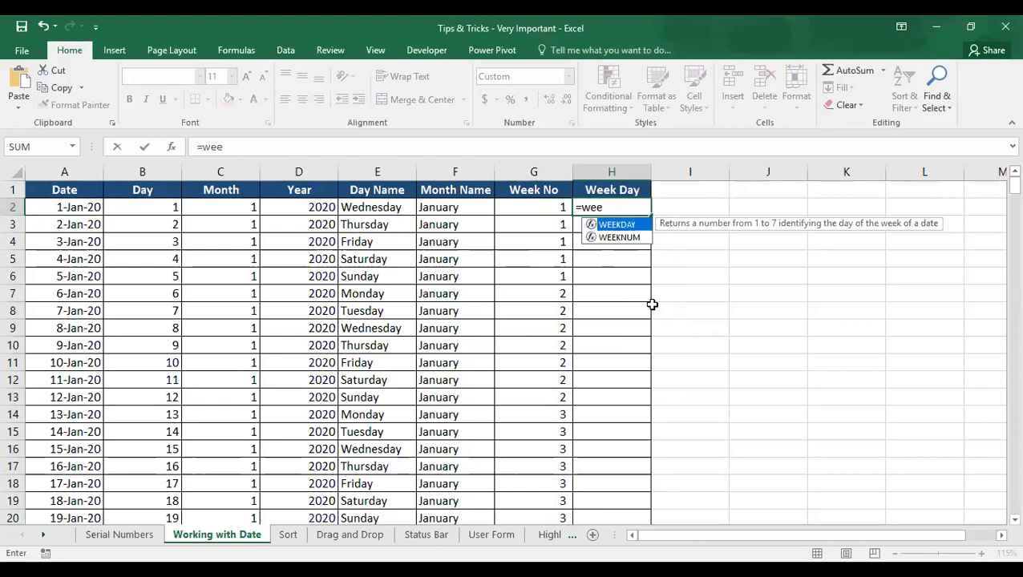
key(Tab)
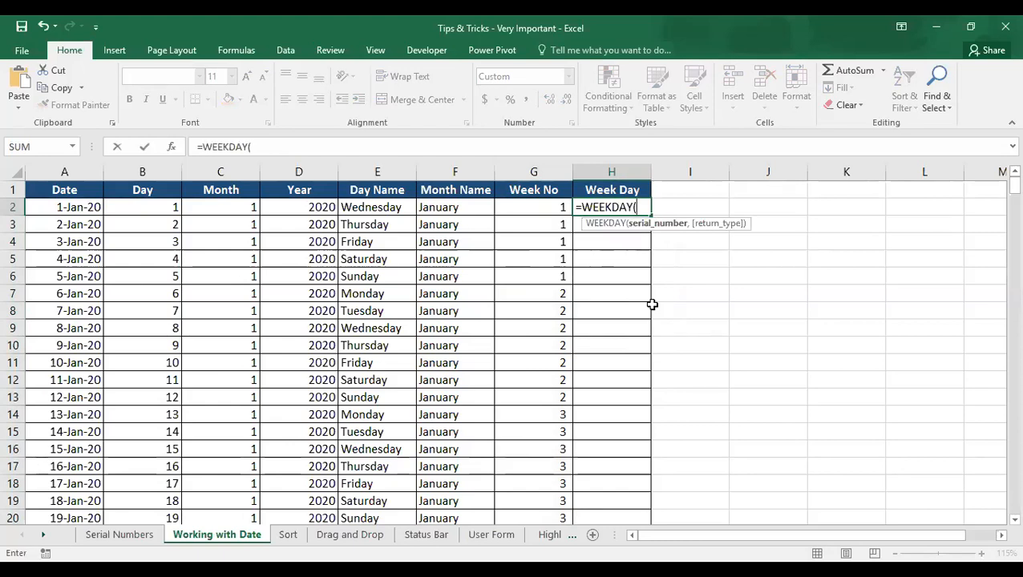
key(Left)
key(Left)
key(Left)
key(Left)
key(Left)
key(Left)
key(Left)
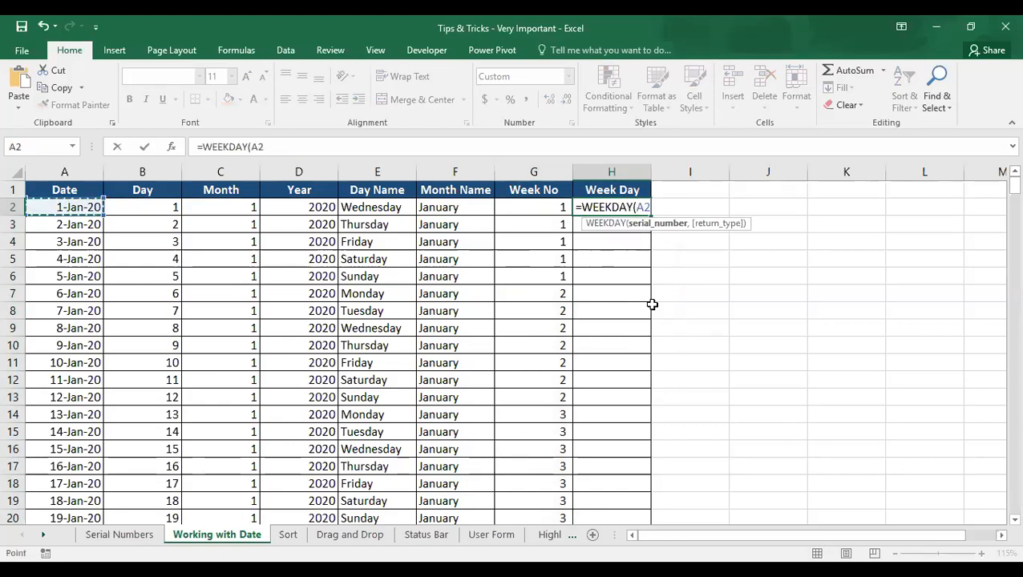
text(,)
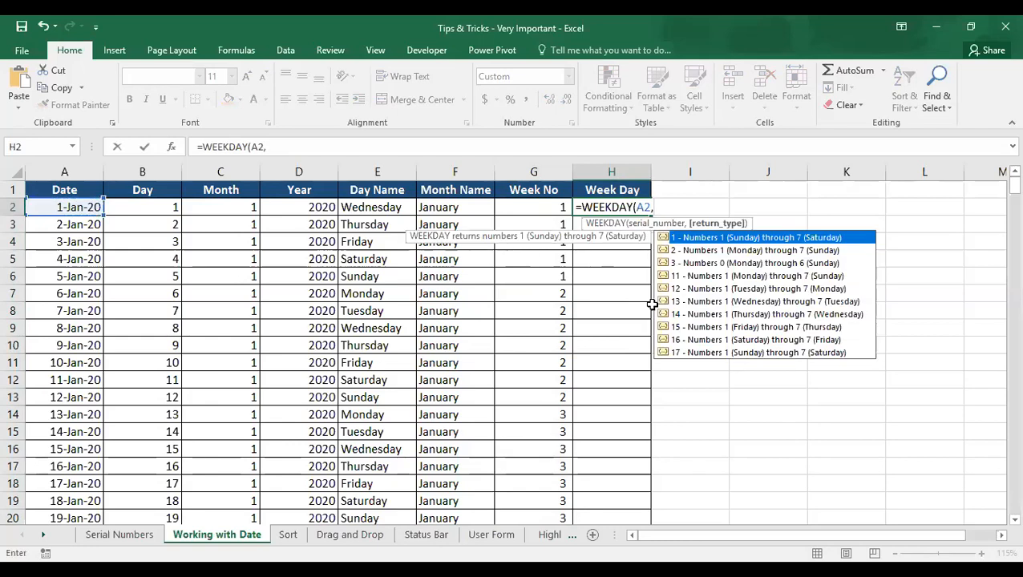